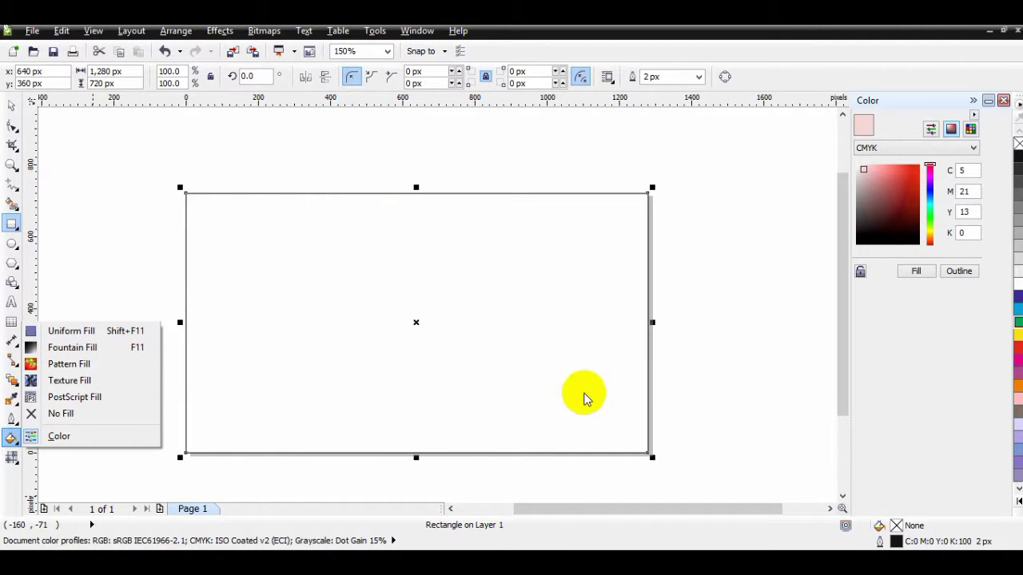
# Step: Give the rectangle a uniform purple fill of C73 M100 Y0 K0
pyautogui.click(68, 330)
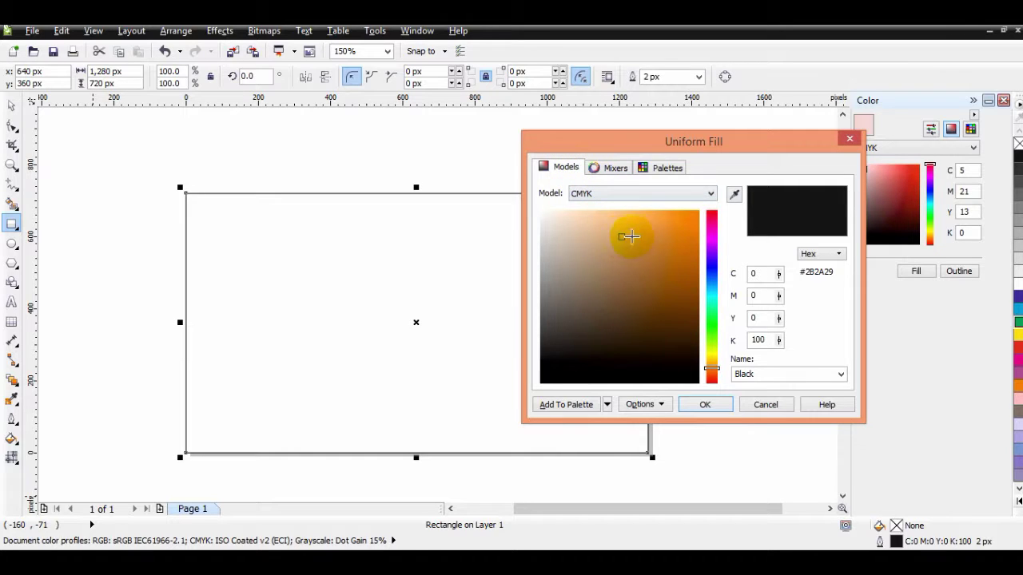
pyautogui.moveTo(631, 236); pyautogui.dragTo(680, 236)
pyautogui.click(734, 195)
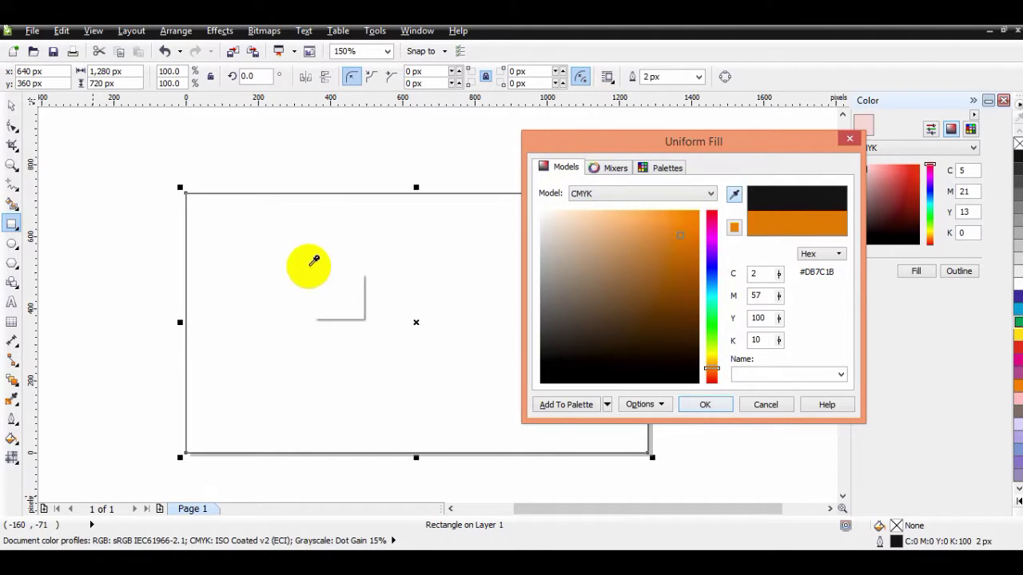
pyautogui.click(689, 286)
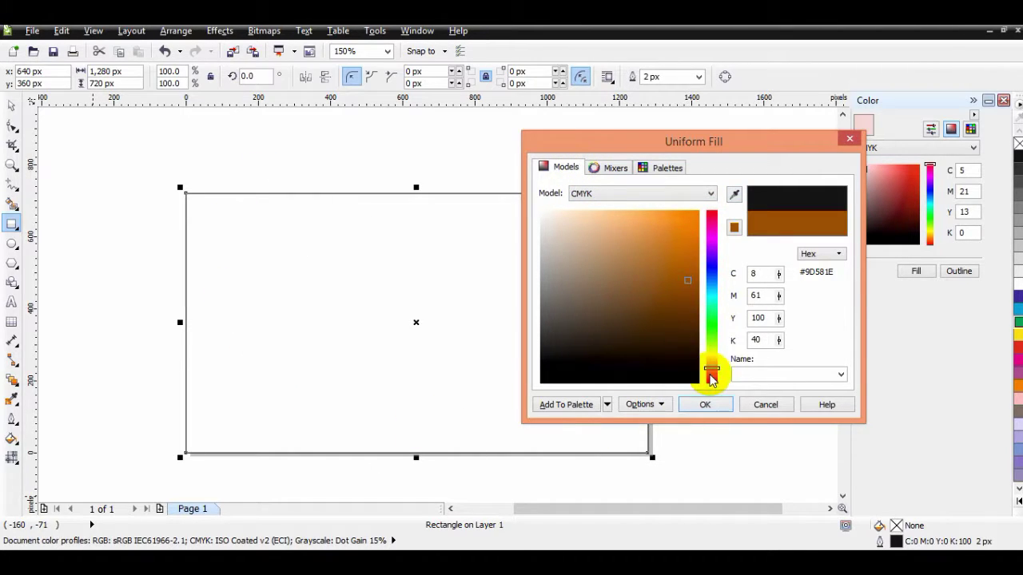
pyautogui.moveTo(711, 377); pyautogui.dragTo(711, 247)
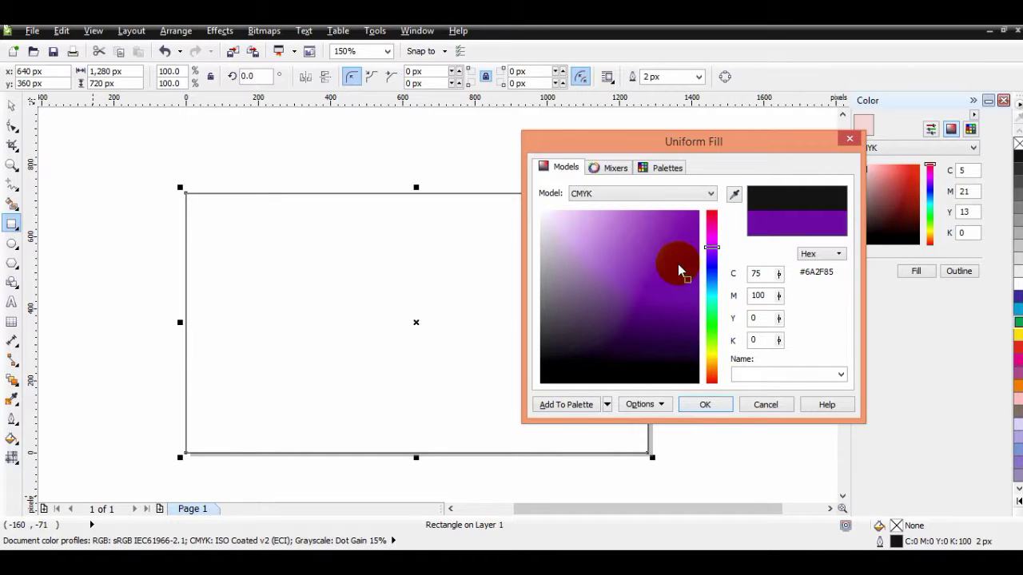
pyautogui.click(705, 405)
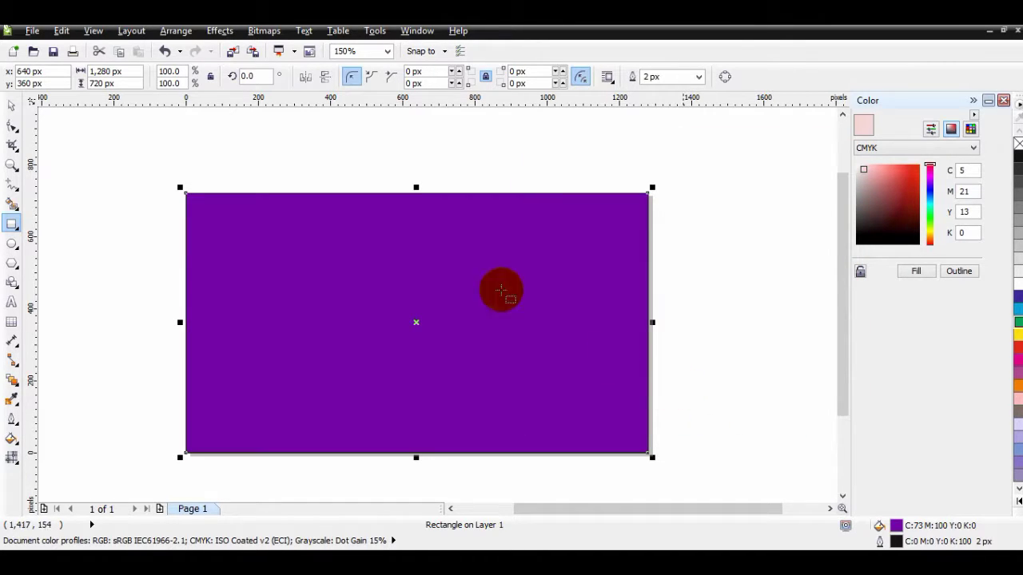
pyautogui.click(12, 447)
# Step: Show the purple uniform fill in the RGB model as R108 G47 B133
pyautogui.click(90, 327)
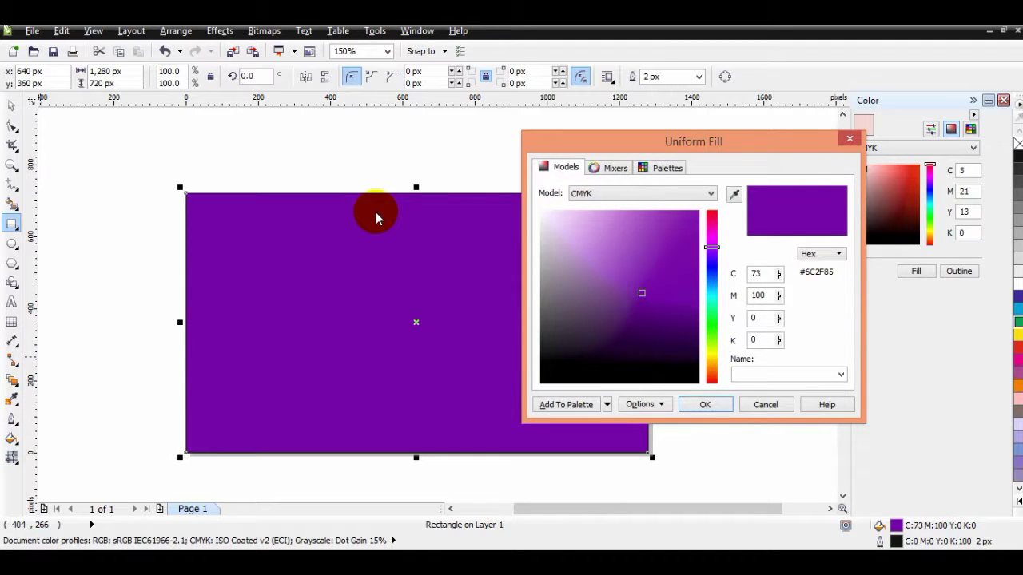
pyautogui.click(623, 194)
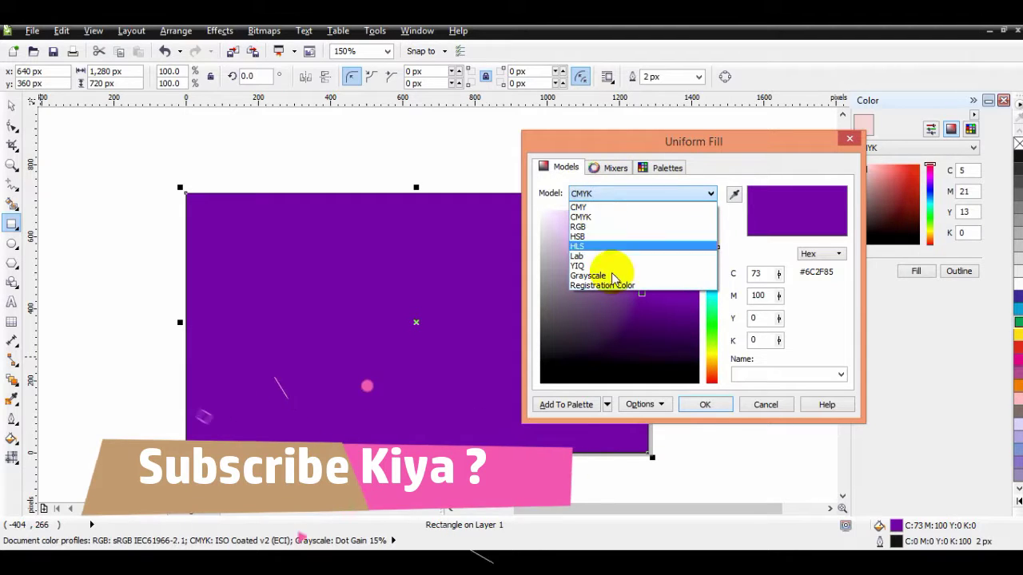
pyautogui.click(590, 226)
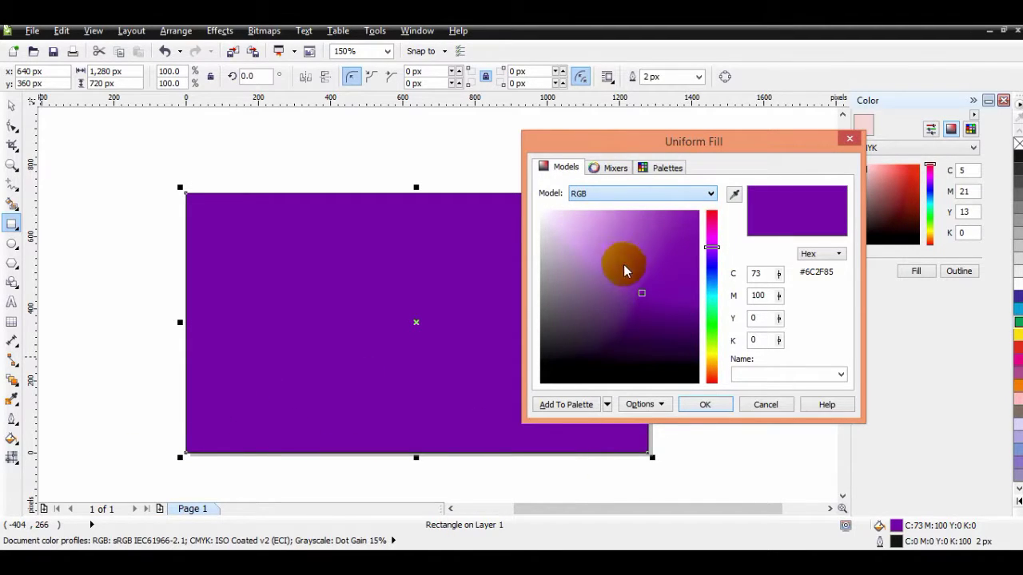
# Step: In the Mixers tab, set the model to RGB and try the Triangle1 hue harmony
pyautogui.click(618, 173)
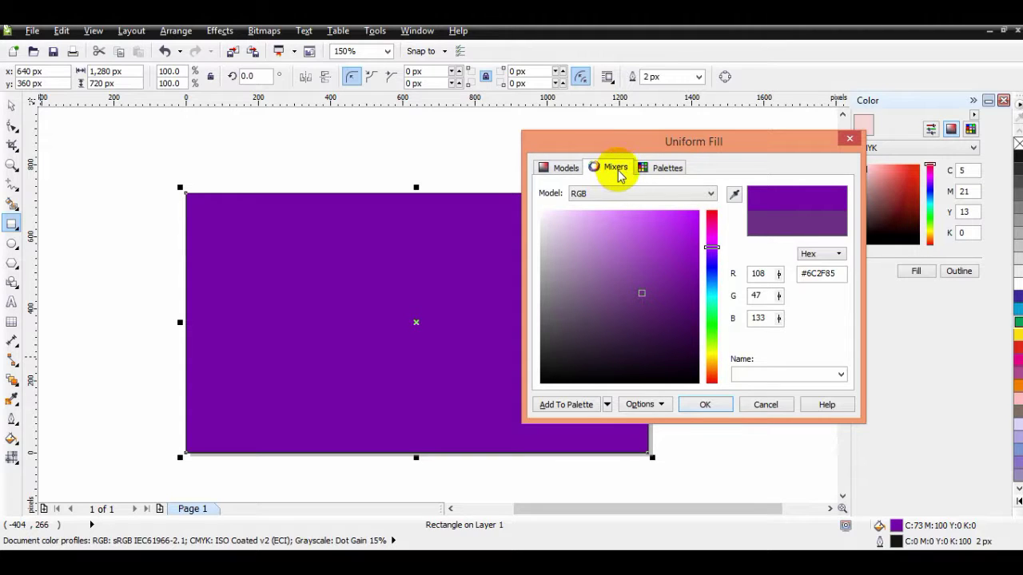
pyautogui.moveTo(612, 249)
pyautogui.mouseDown()
pyautogui.moveTo(572, 216)
pyautogui.moveTo(624, 242)
pyautogui.mouseUp()
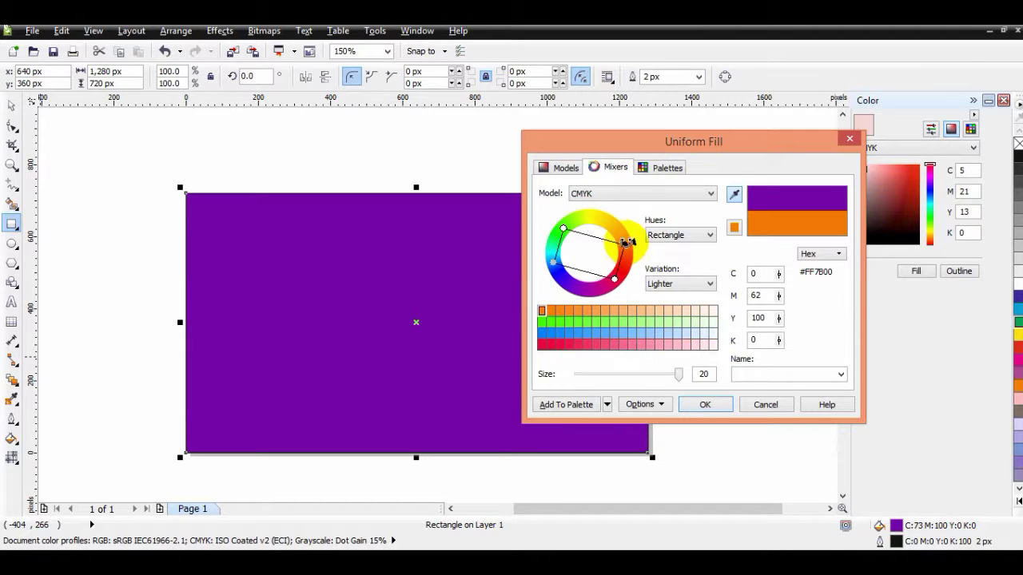
pyautogui.click(648, 194)
pyautogui.click(619, 227)
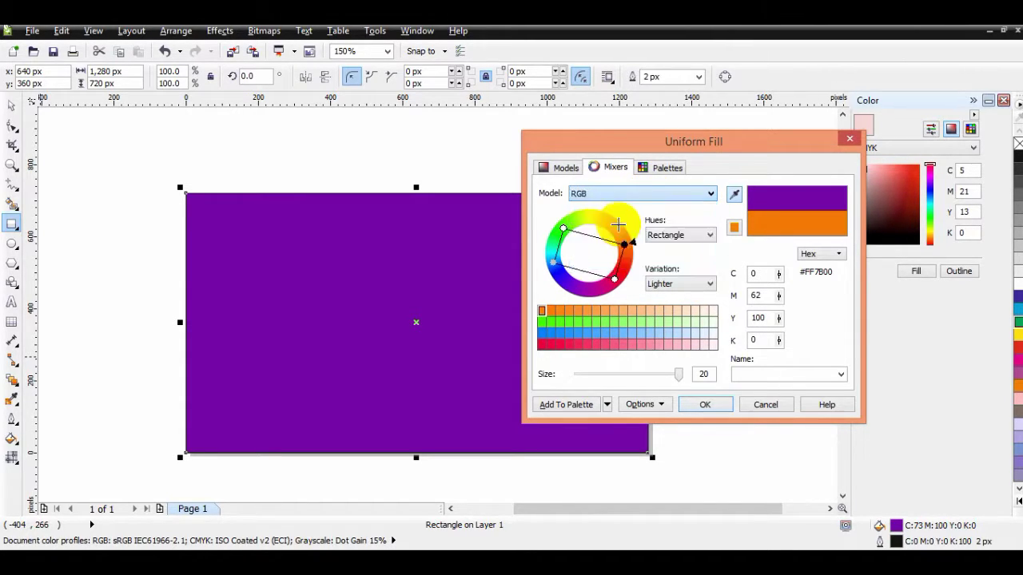
pyautogui.click(686, 239)
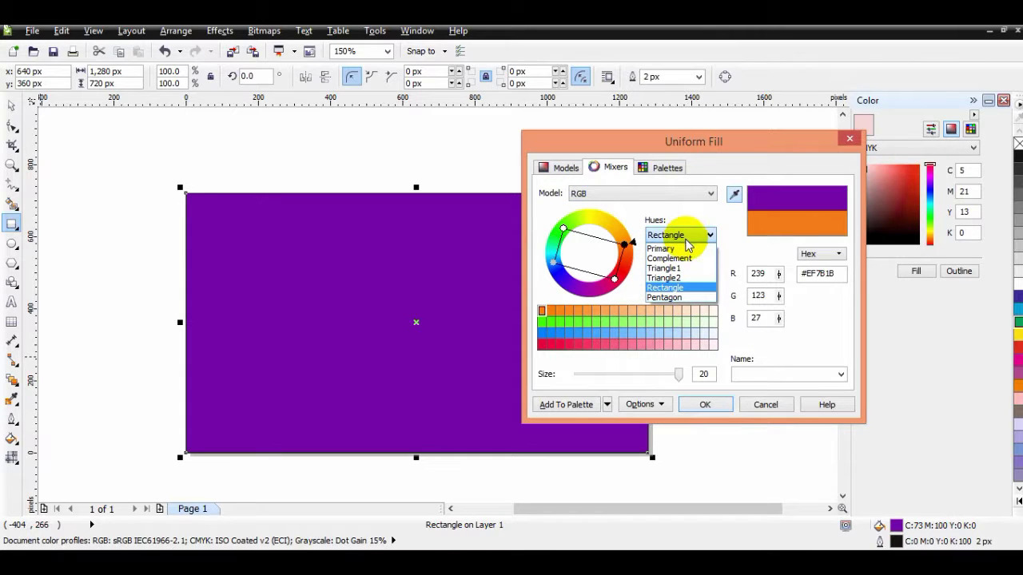
pyautogui.click(684, 268)
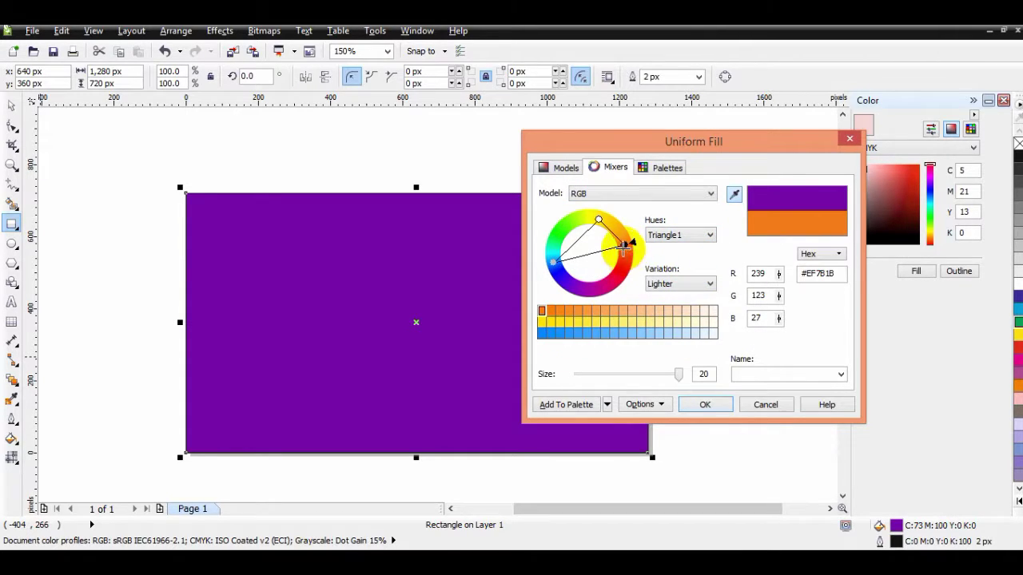
pyautogui.moveTo(624, 244)
pyautogui.mouseDown()
pyautogui.moveTo(616, 282)
pyautogui.moveTo(620, 234)
pyautogui.mouseUp()
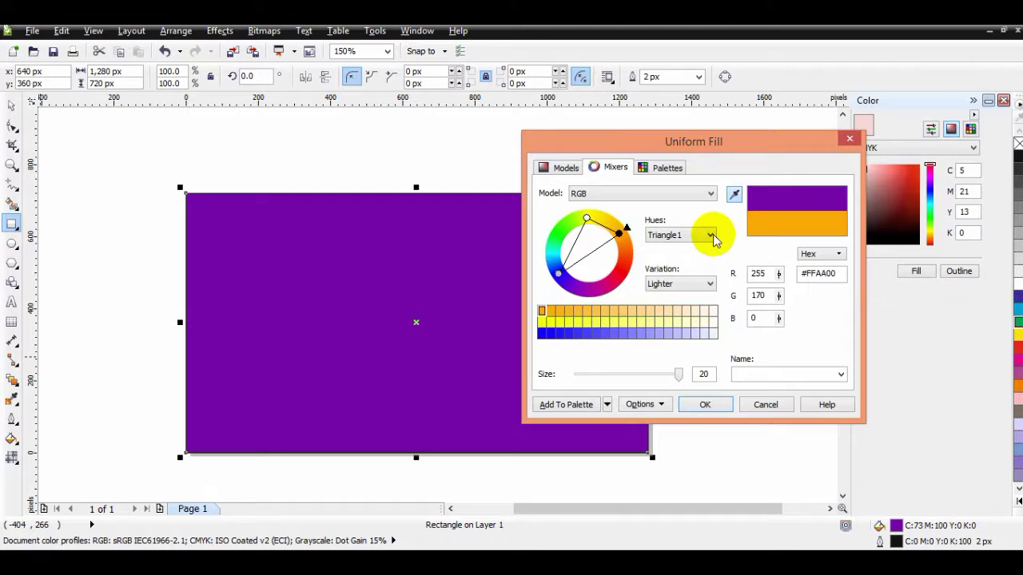
# Step: Switch to Primary hues, rotate to green and pick the lighter green #B4FF4B
pyautogui.click(688, 235)
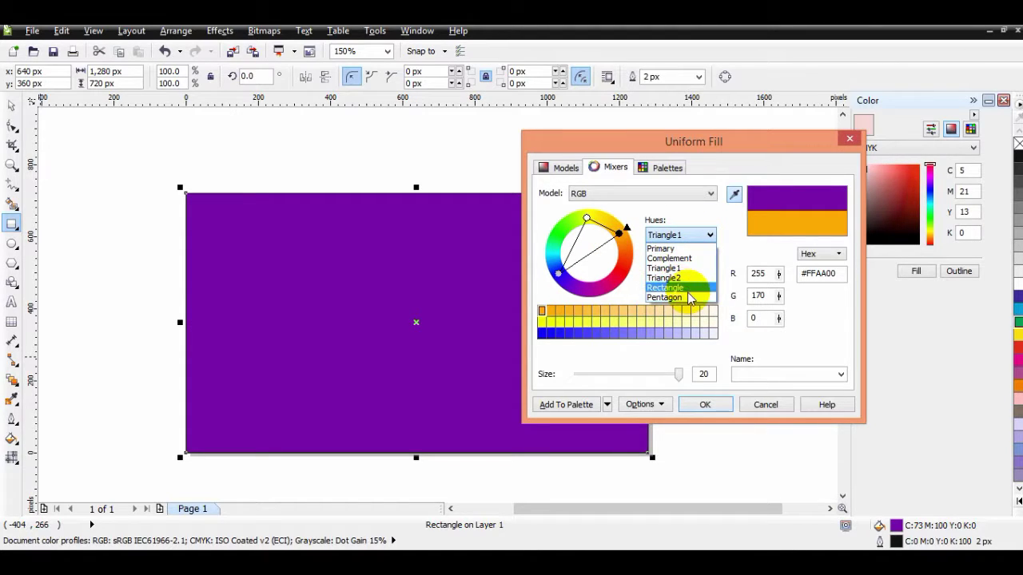
pyautogui.click(677, 249)
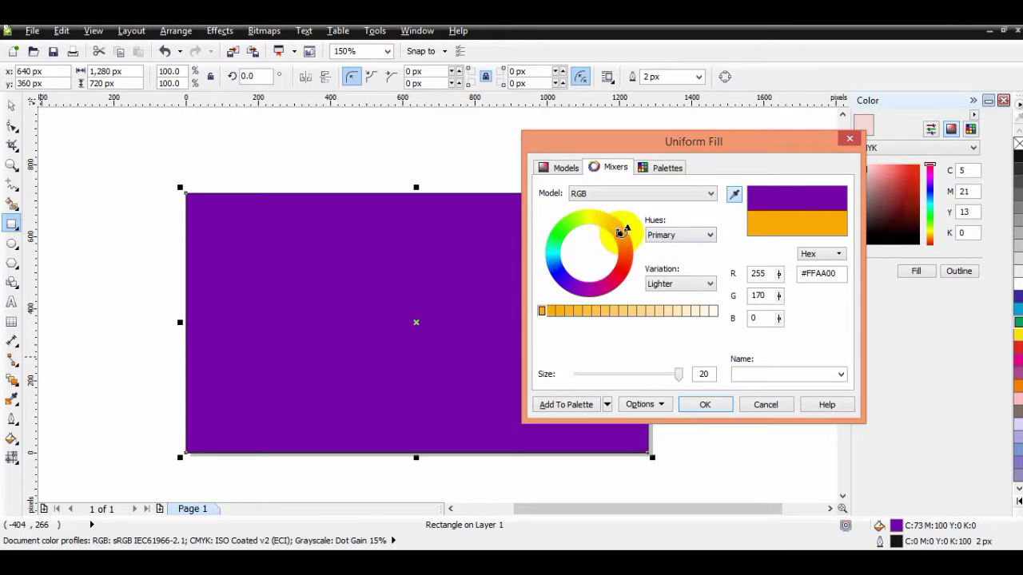
pyautogui.moveTo(620, 233)
pyautogui.mouseDown()
pyautogui.moveTo(622, 279)
pyautogui.moveTo(612, 217)
pyautogui.moveTo(571, 214)
pyautogui.mouseUp()
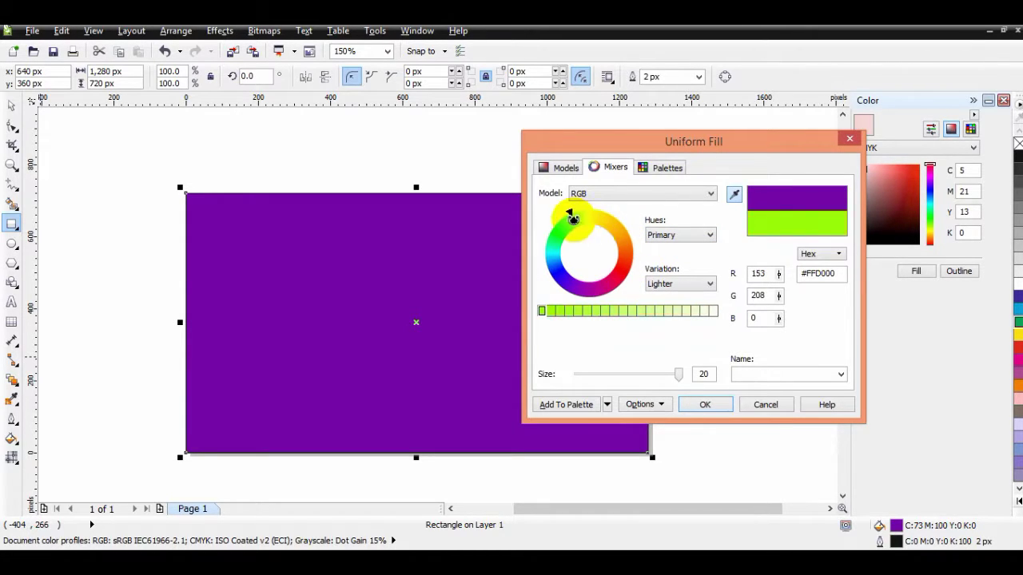
pyautogui.moveTo(557, 312); pyautogui.dragTo(637, 317)
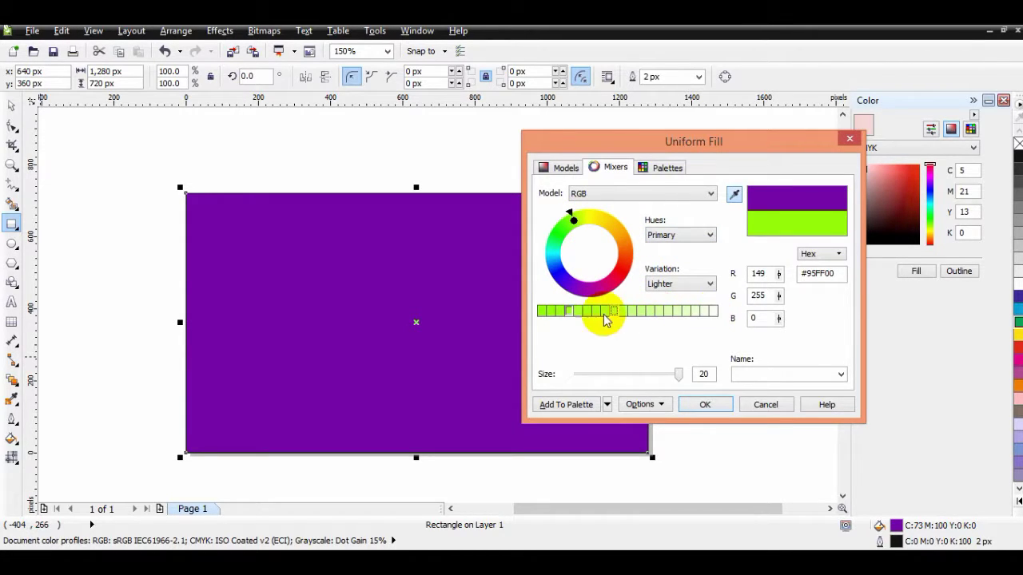
pyautogui.click(595, 312)
pyautogui.click(682, 283)
pyautogui.click(679, 281)
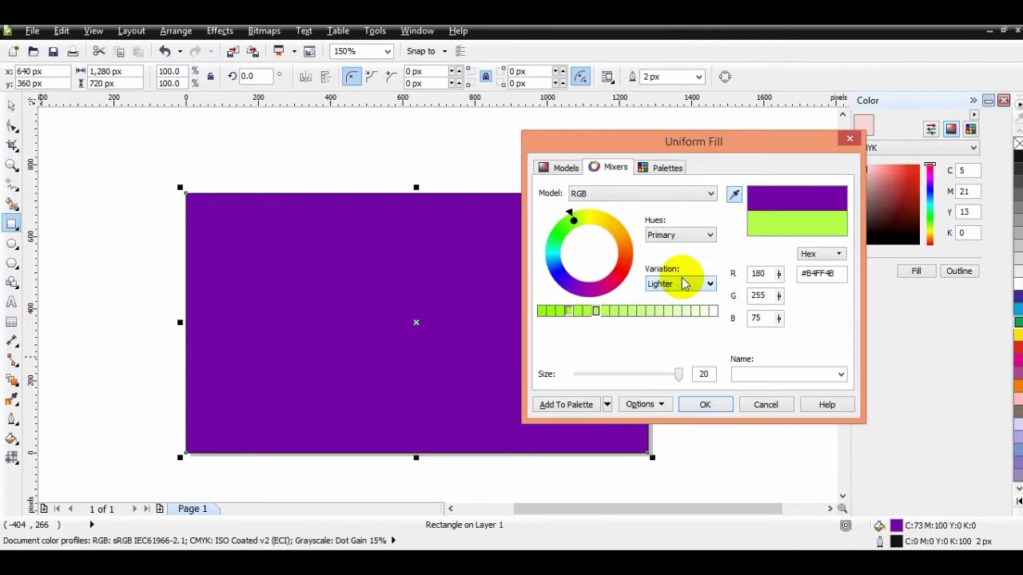
# Step: Browse PANTONE palettes, swap colours, then close Uniform Fill without changing the purple
pyautogui.click(668, 169)
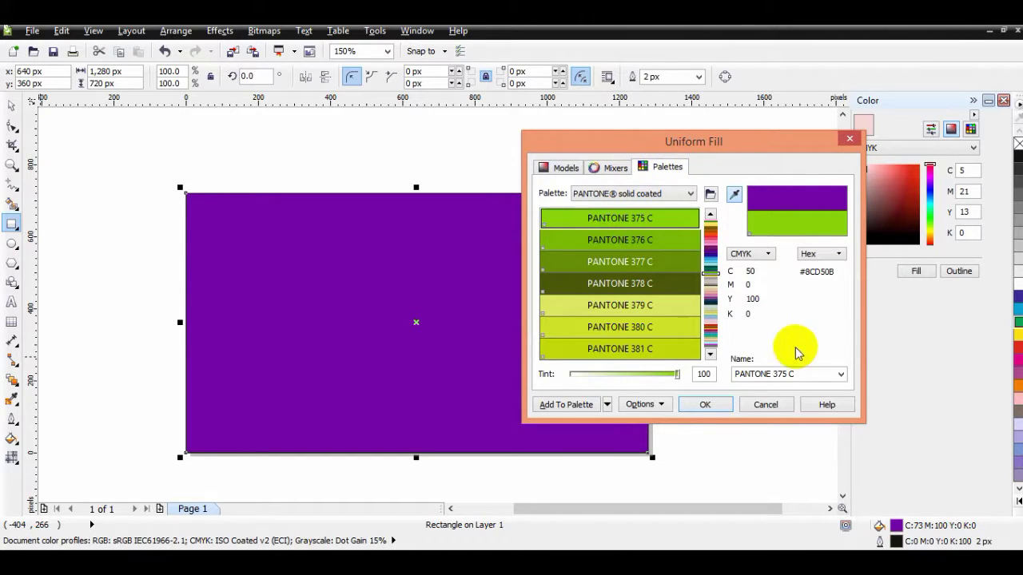
pyautogui.moveTo(711, 275)
pyautogui.mouseDown()
pyautogui.moveTo(713, 228)
pyautogui.moveTo(724, 356)
pyautogui.moveTo(731, 254)
pyautogui.moveTo(711, 313)
pyautogui.moveTo(708, 254)
pyautogui.mouseUp()
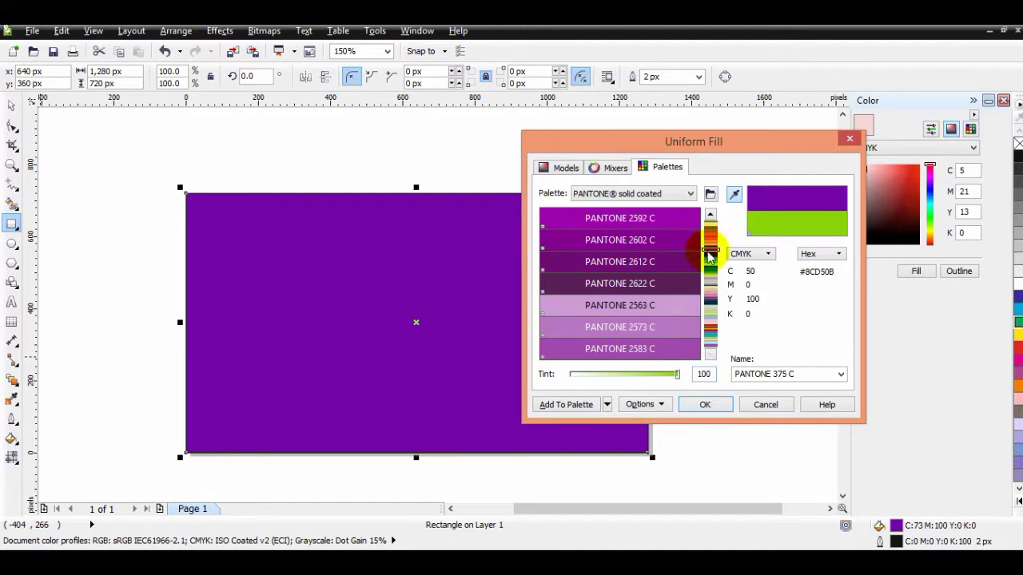
pyautogui.click(668, 405)
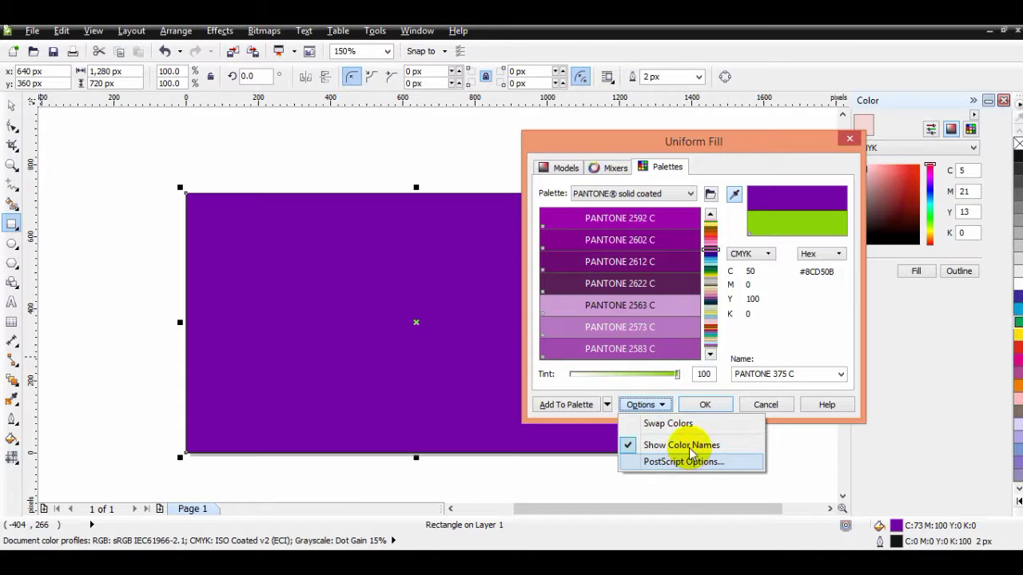
pyautogui.click(652, 424)
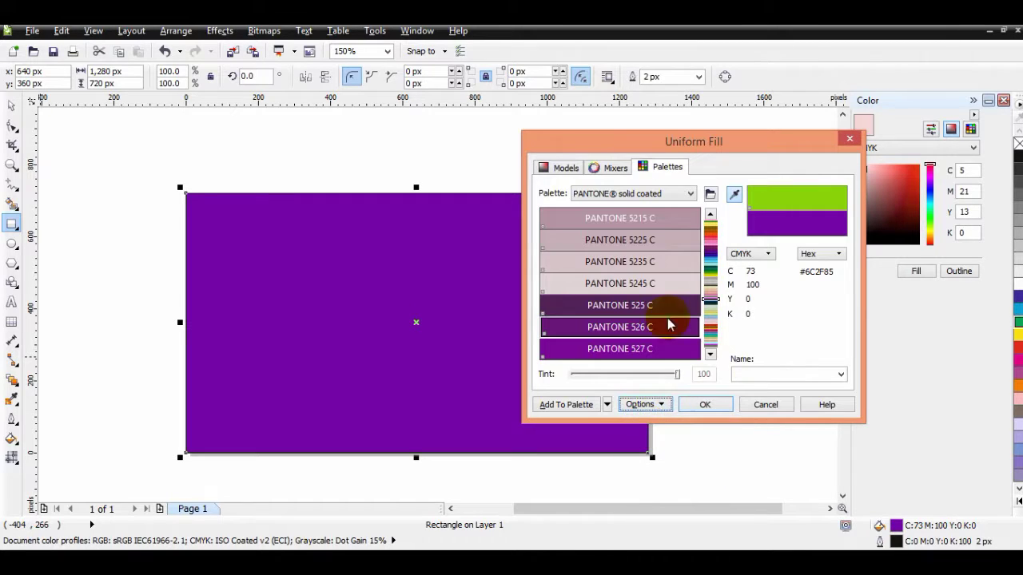
pyautogui.press('Return')
pyautogui.click(11, 438)
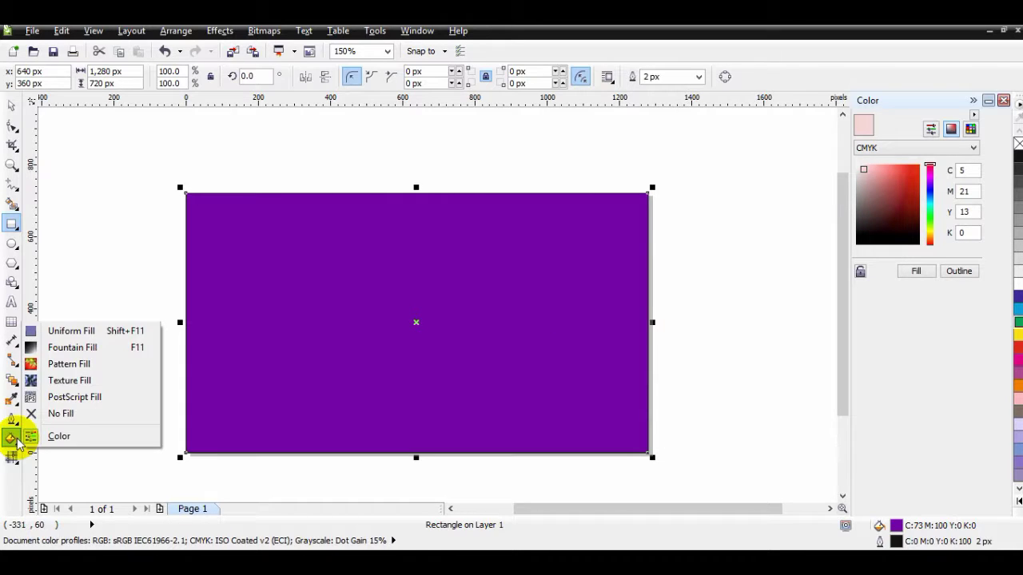
# Step: Start a fountain fill on the rectangle and set its type to Radial
pyautogui.click(83, 350)
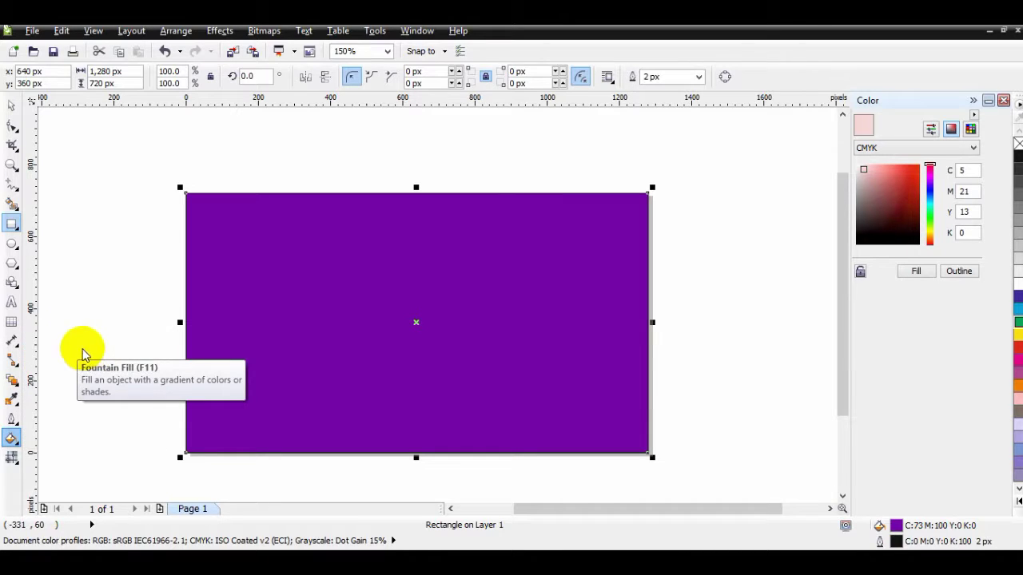
pyautogui.click(212, 330)
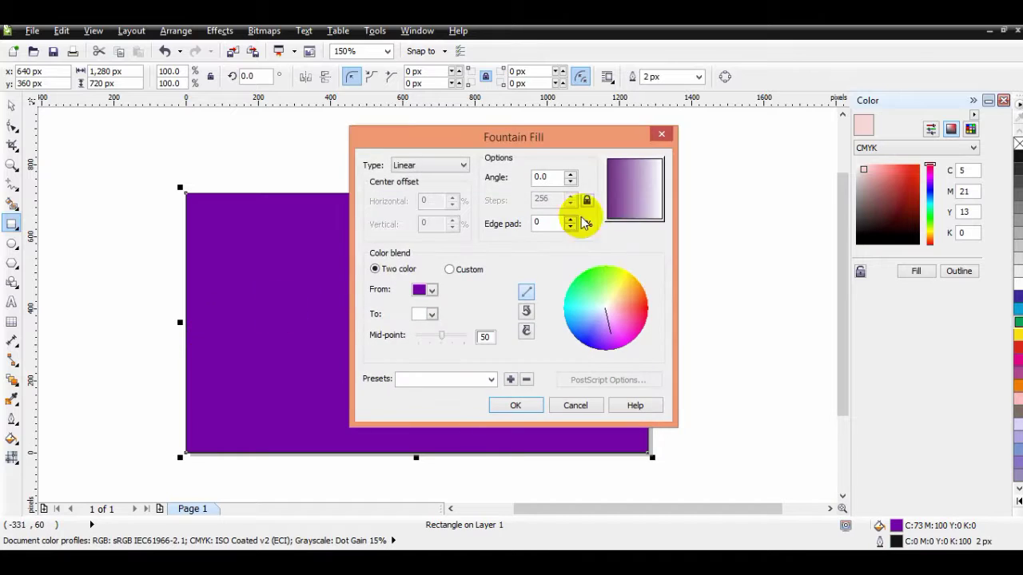
pyautogui.moveTo(490, 148); pyautogui.dragTo(599, 145)
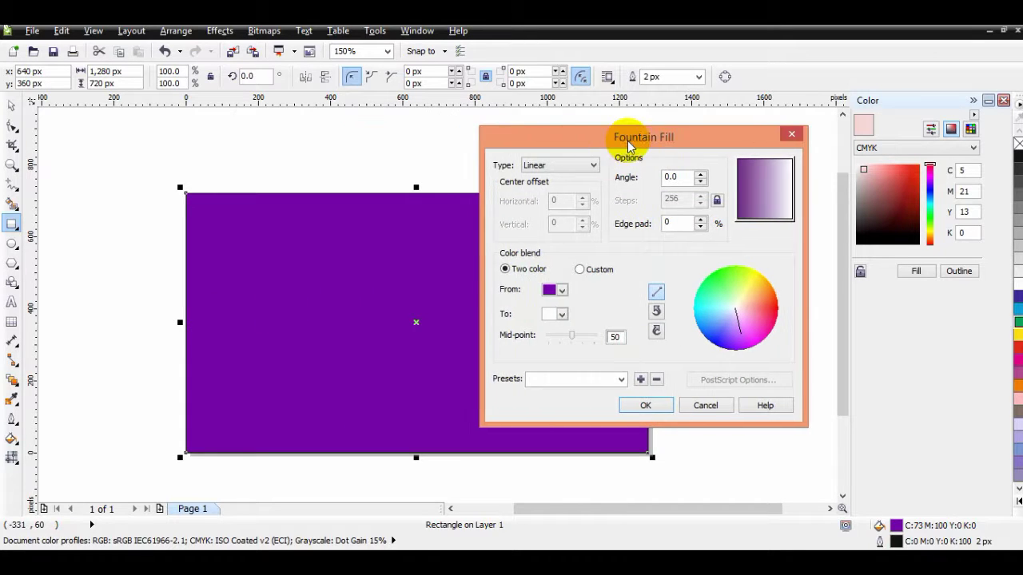
pyautogui.click(521, 166)
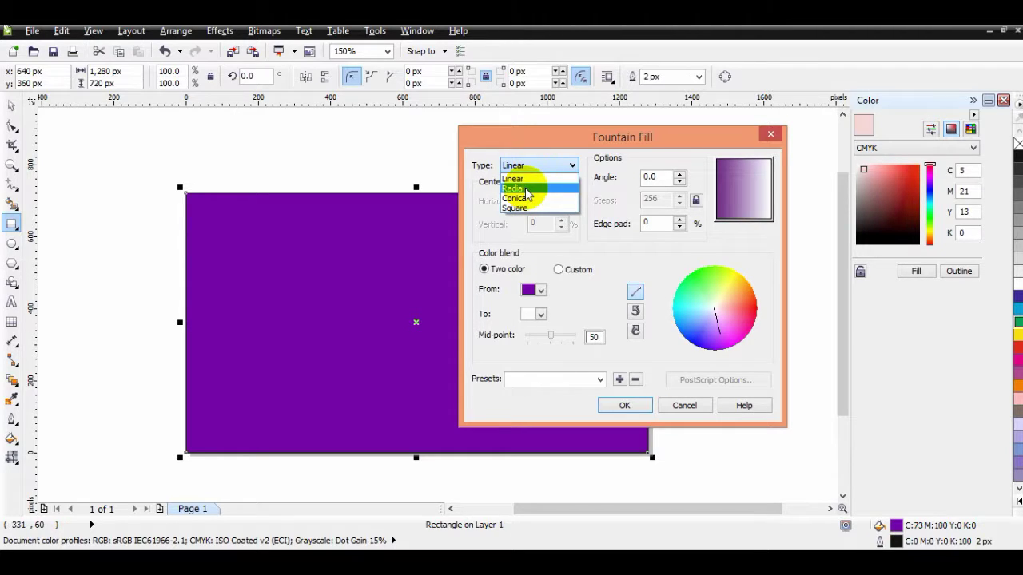
pyautogui.click(527, 188)
# Step: Offset the radial centre up-right (24%, 29%) and make the end colour yellow
pyautogui.moveTo(743, 187)
pyautogui.mouseDown()
pyautogui.moveTo(757, 179)
pyautogui.moveTo(736, 179)
pyautogui.mouseUp()
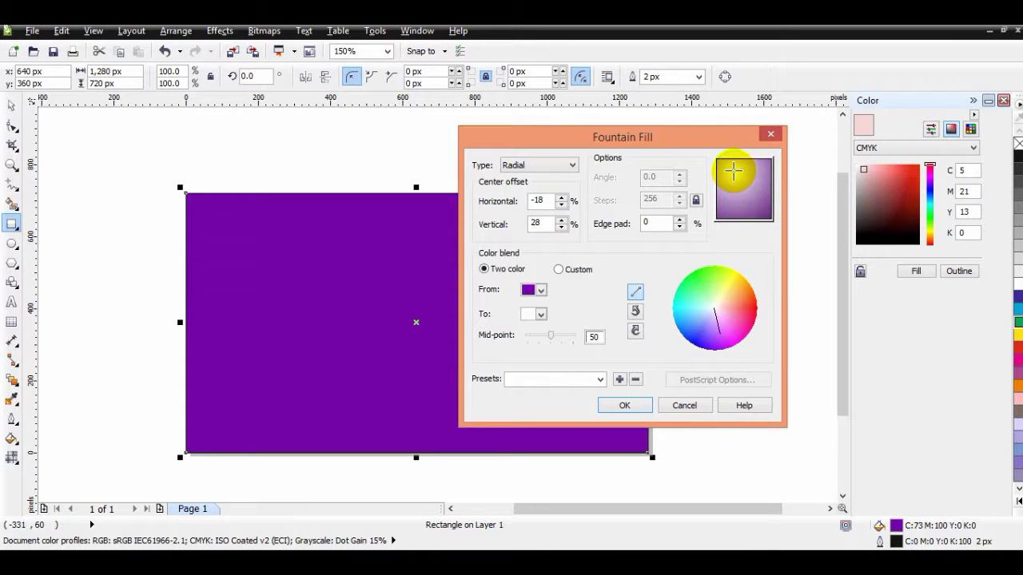
pyautogui.moveTo(733, 170)
pyautogui.mouseDown()
pyautogui.moveTo(736, 183)
pyautogui.moveTo(756, 170)
pyautogui.mouseUp()
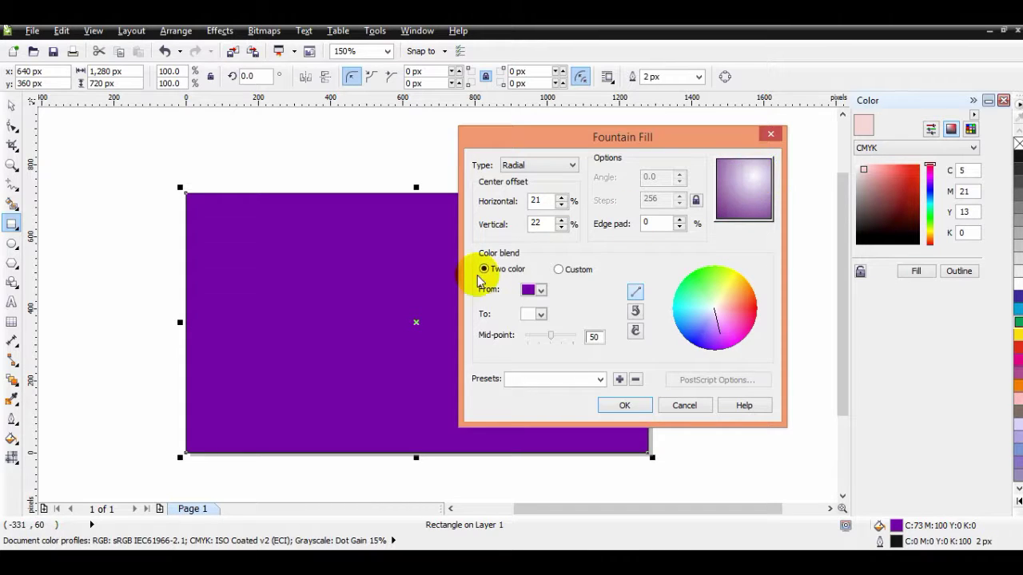
pyautogui.click(535, 314)
pyautogui.click(550, 339)
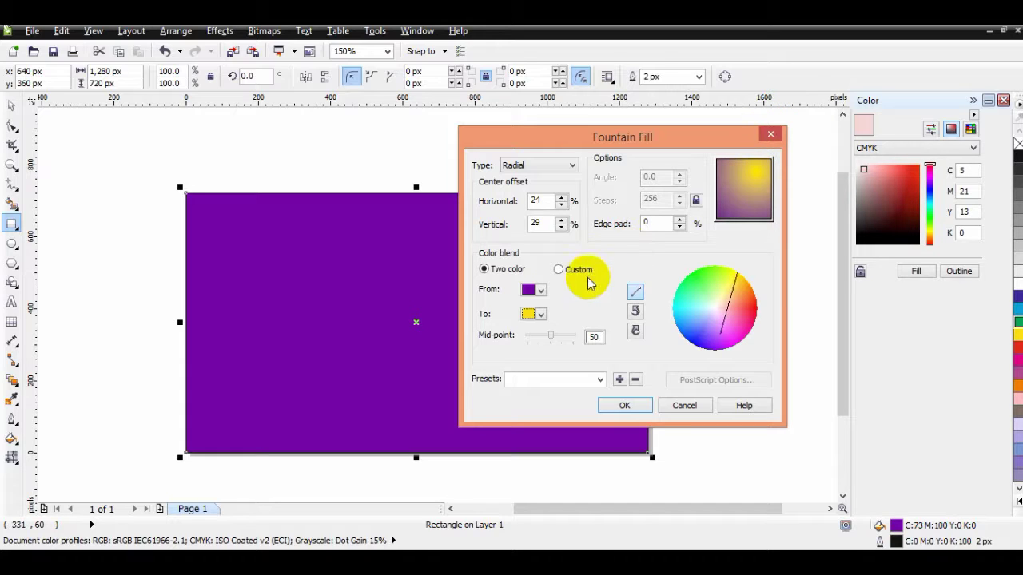
# Step: Apply a custom radial blend: purple, a yellow stop at 53%, and pink
pyautogui.click(559, 269)
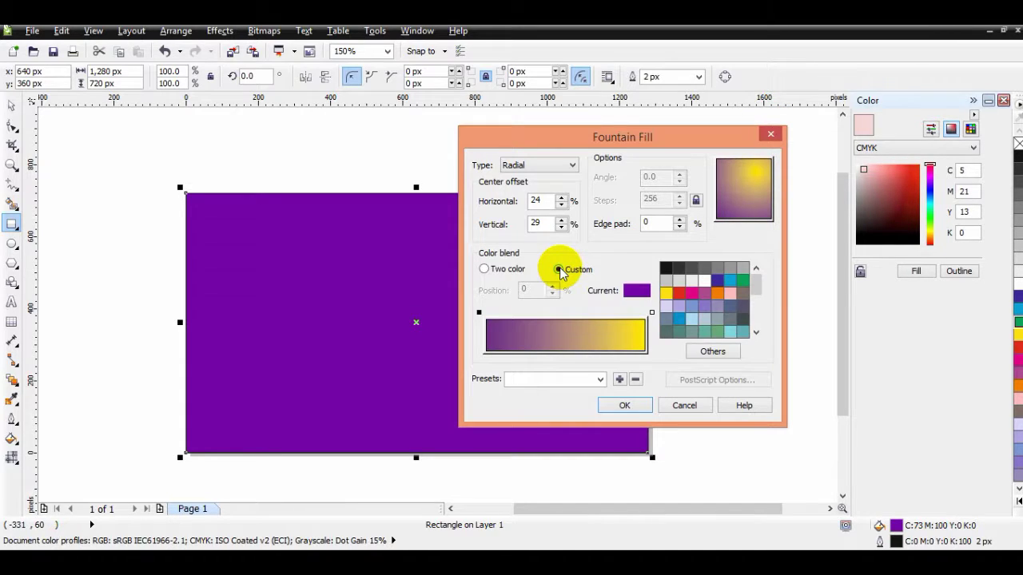
pyautogui.doubleClick(637, 313)
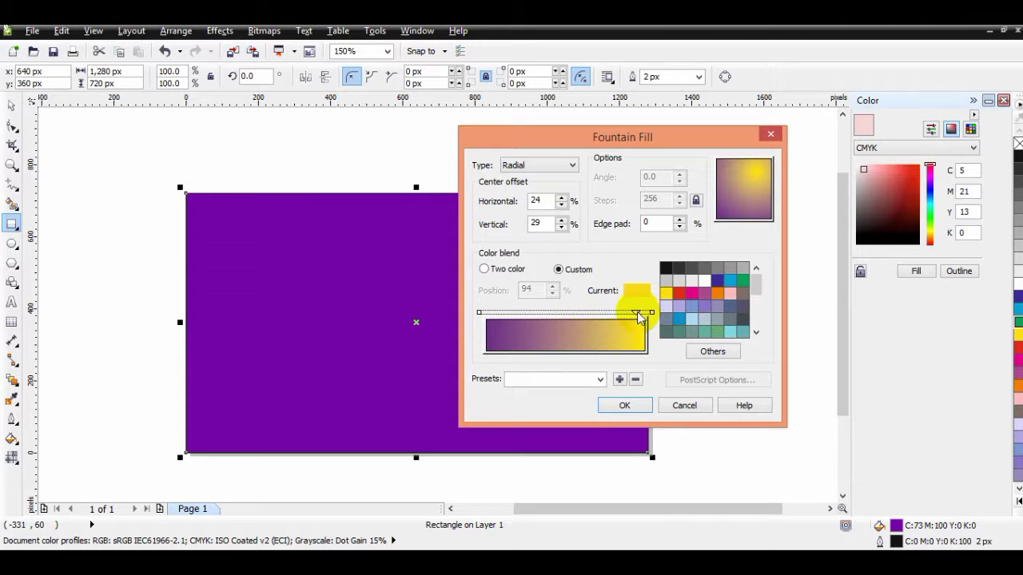
pyautogui.moveTo(637, 313); pyautogui.dragTo(574, 313)
pyautogui.click(652, 312)
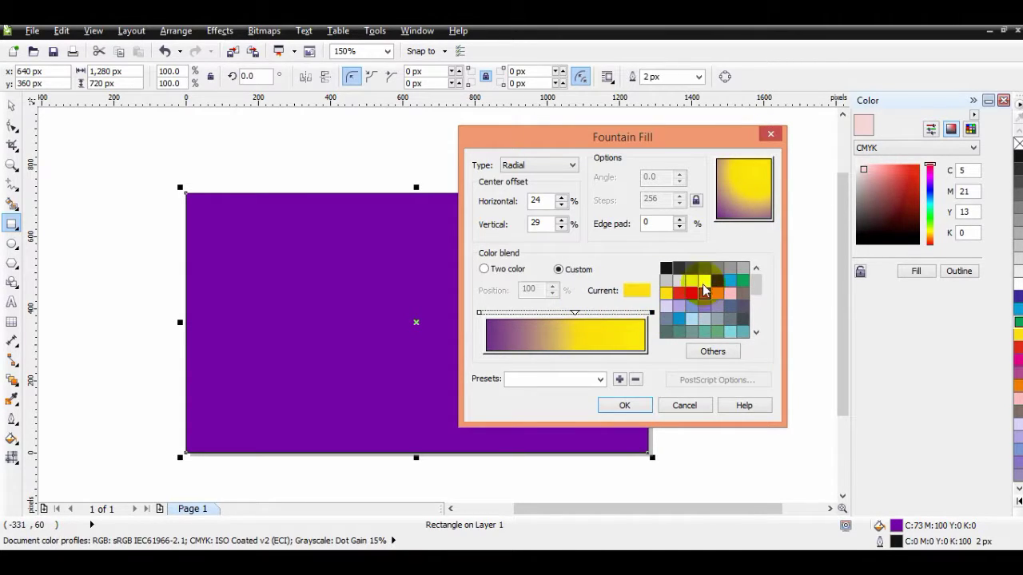
pyautogui.click(704, 294)
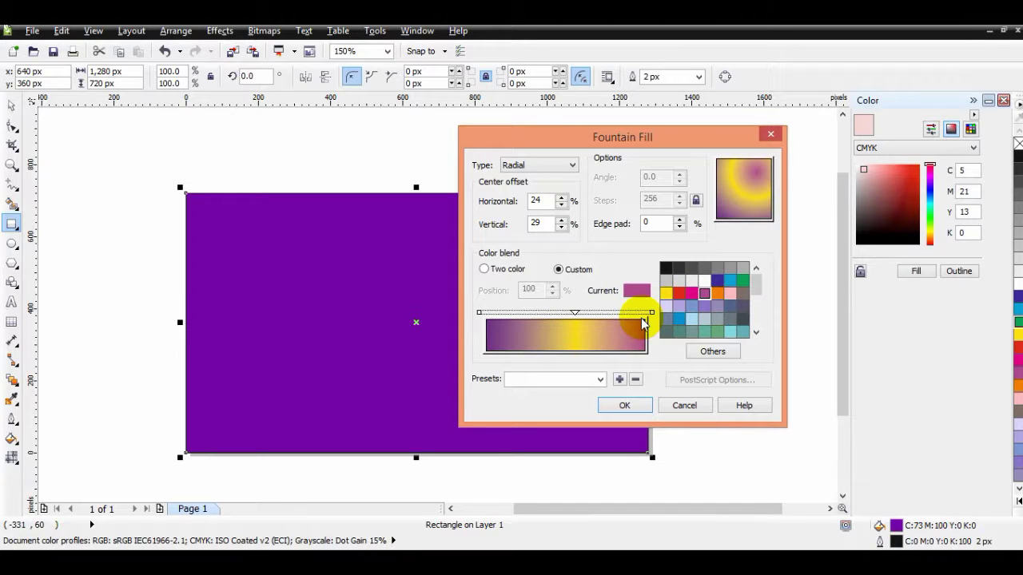
pyautogui.moveTo(575, 313); pyautogui.dragTo(570, 313)
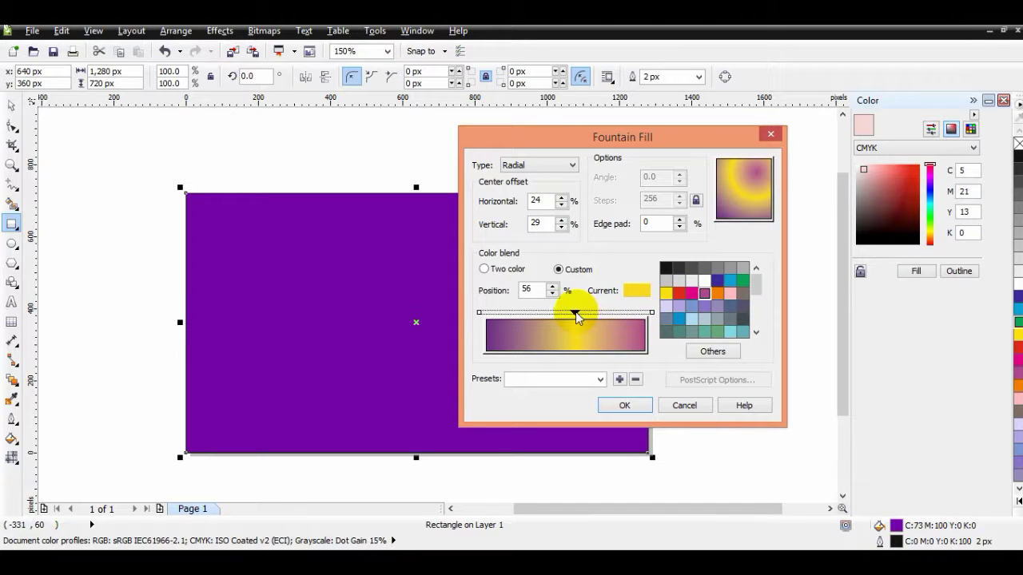
pyautogui.click(627, 405)
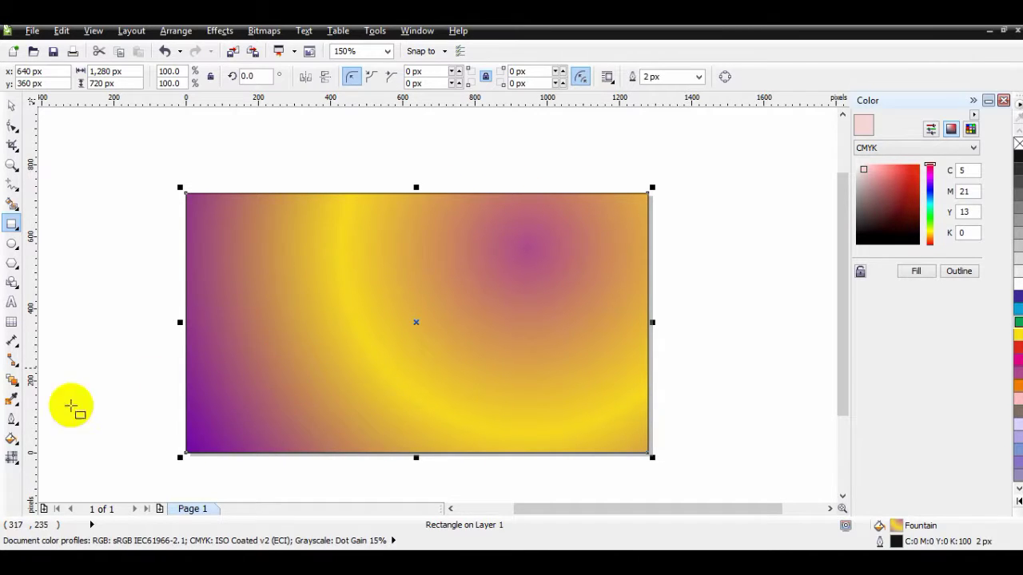
# Step: Open Pattern Fill and browse the two-colour pattern gallery
pyautogui.click(12, 438)
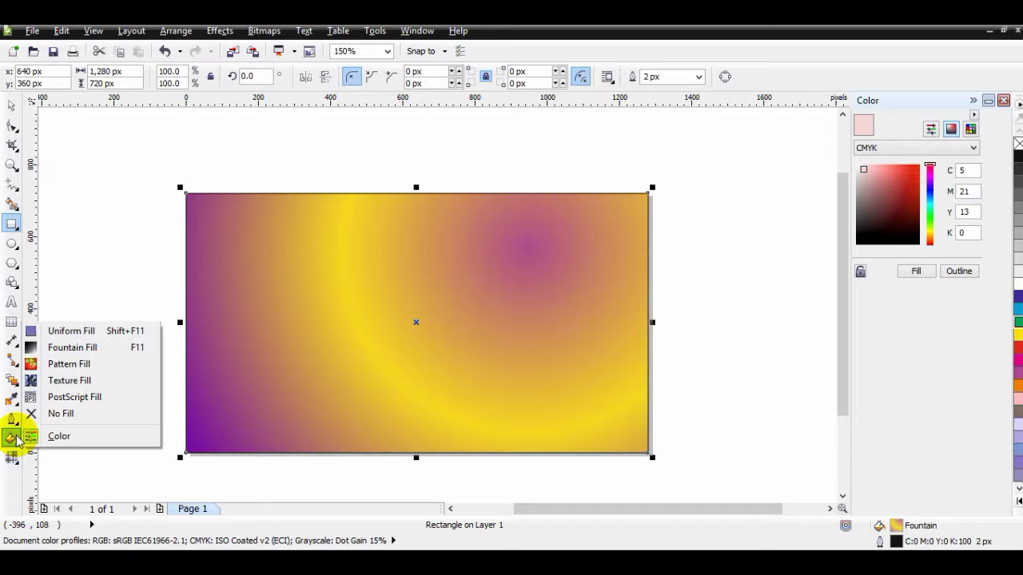
pyautogui.click(65, 367)
pyautogui.click(63, 364)
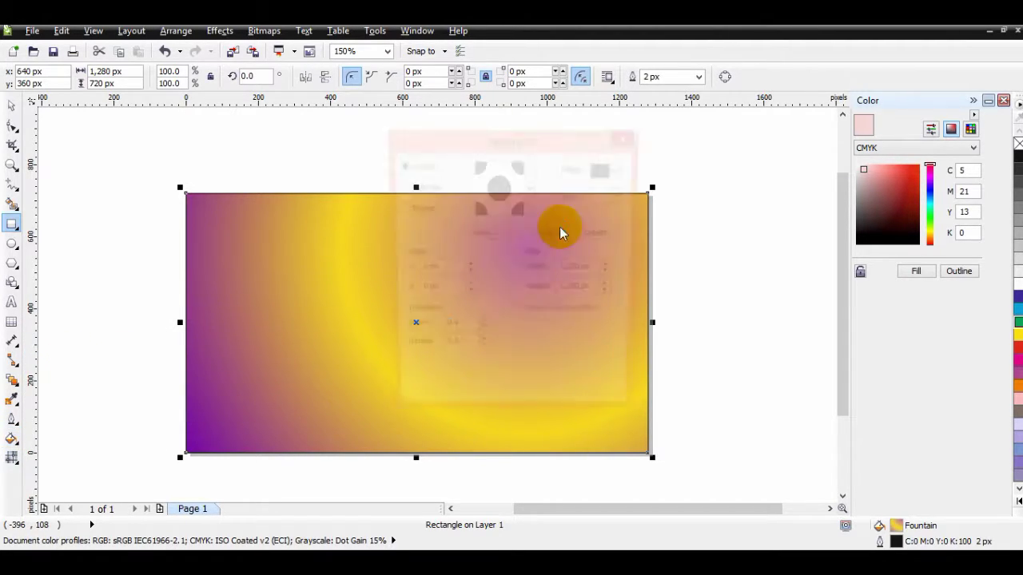
pyautogui.moveTo(525, 141); pyautogui.dragTo(684, 139)
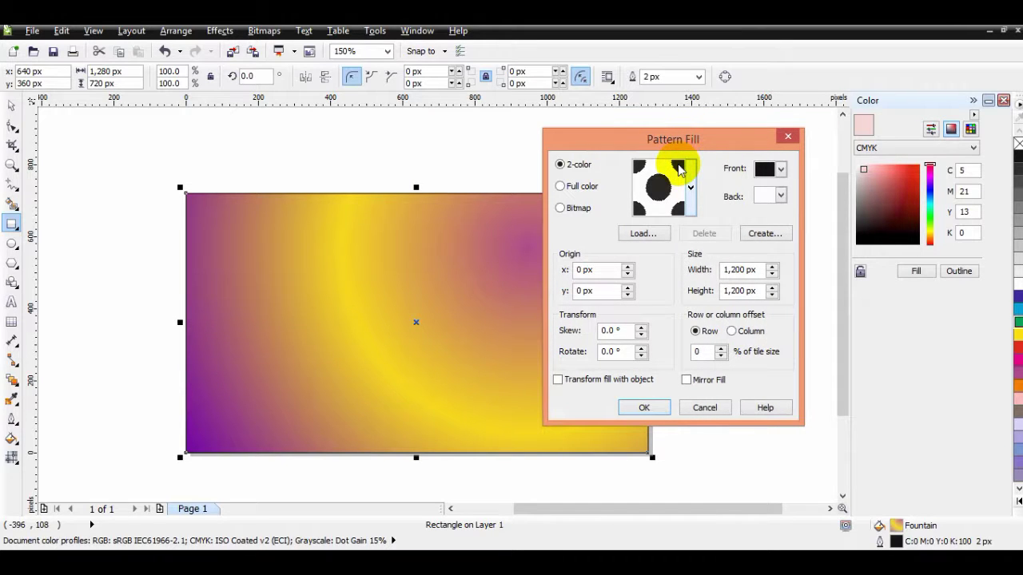
pyautogui.click(678, 170)
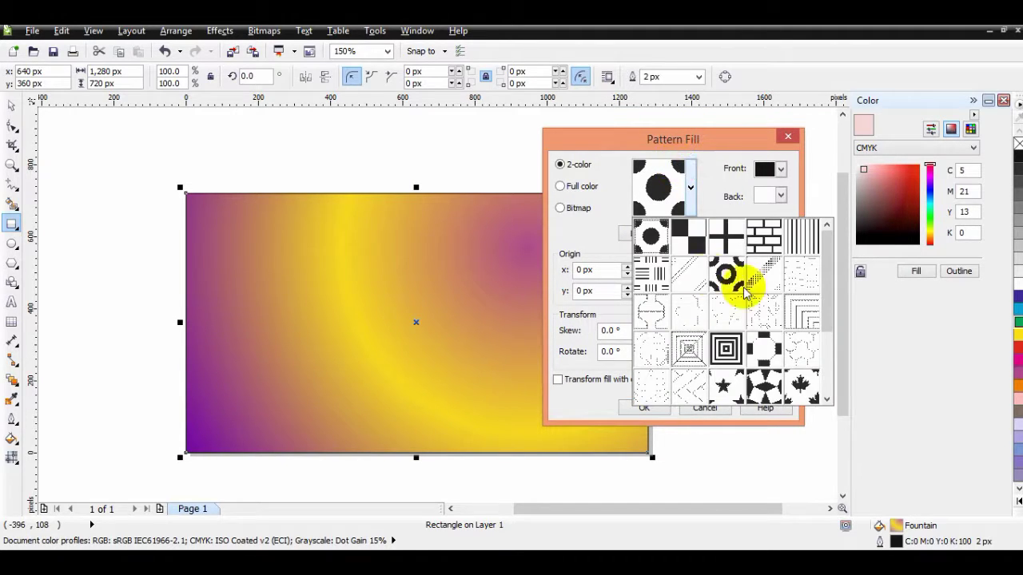
pyautogui.moveTo(828, 255)
pyautogui.mouseDown()
pyautogui.moveTo(828, 334)
pyautogui.moveTo(827, 240)
pyautogui.mouseUp()
pyautogui.click(560, 184)
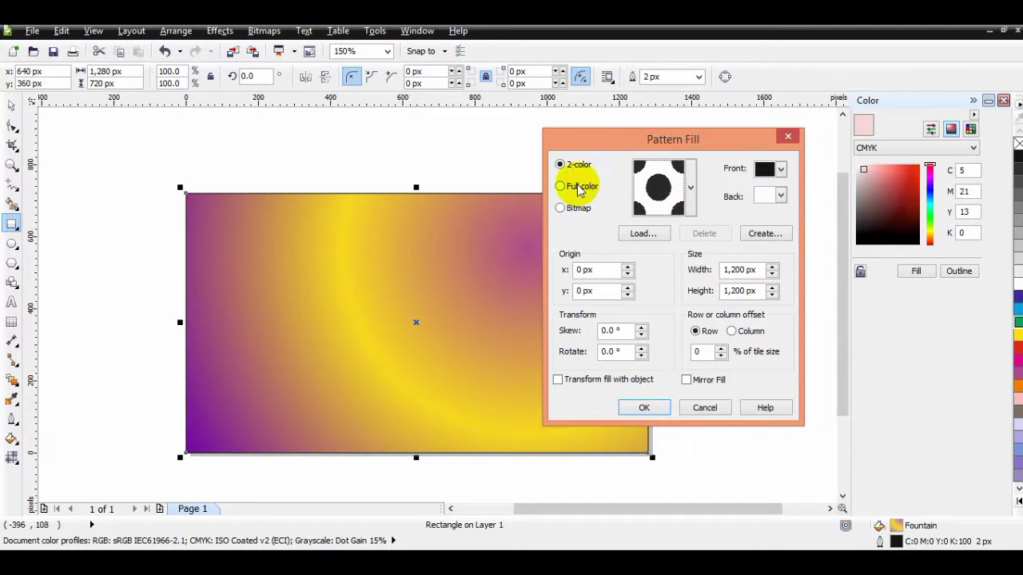
# Step: Check full-colour patterns, then apply the clouds bitmap pattern to the rectangle
pyautogui.click(560, 186)
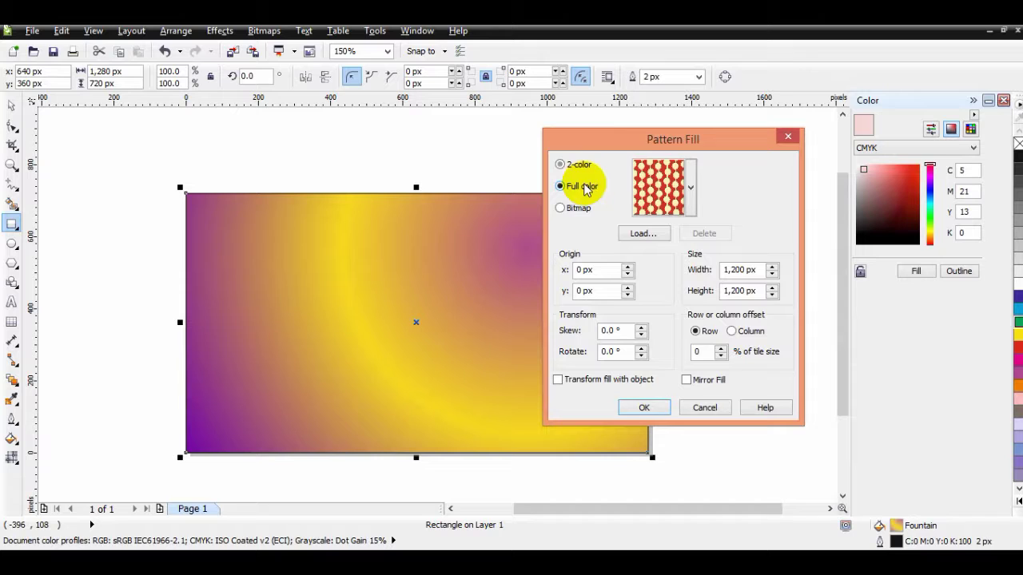
pyautogui.click(665, 186)
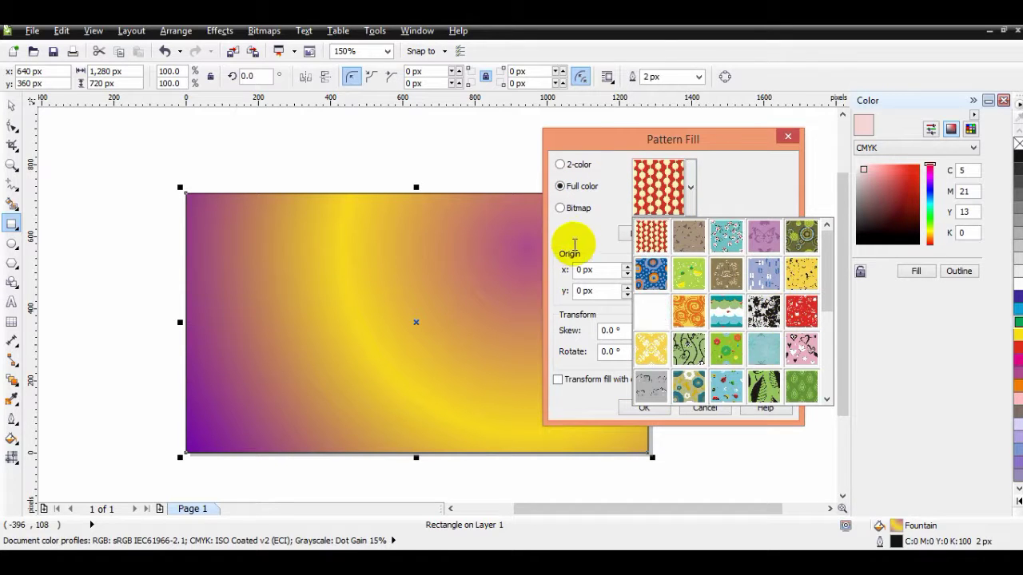
pyautogui.click(563, 209)
pyautogui.click(561, 208)
pyautogui.click(665, 187)
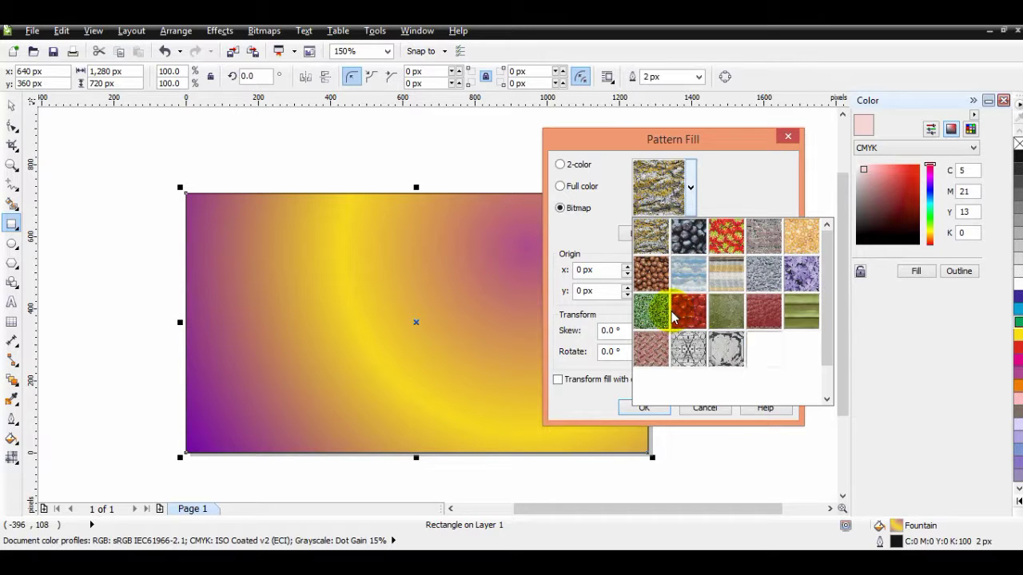
pyautogui.click(691, 278)
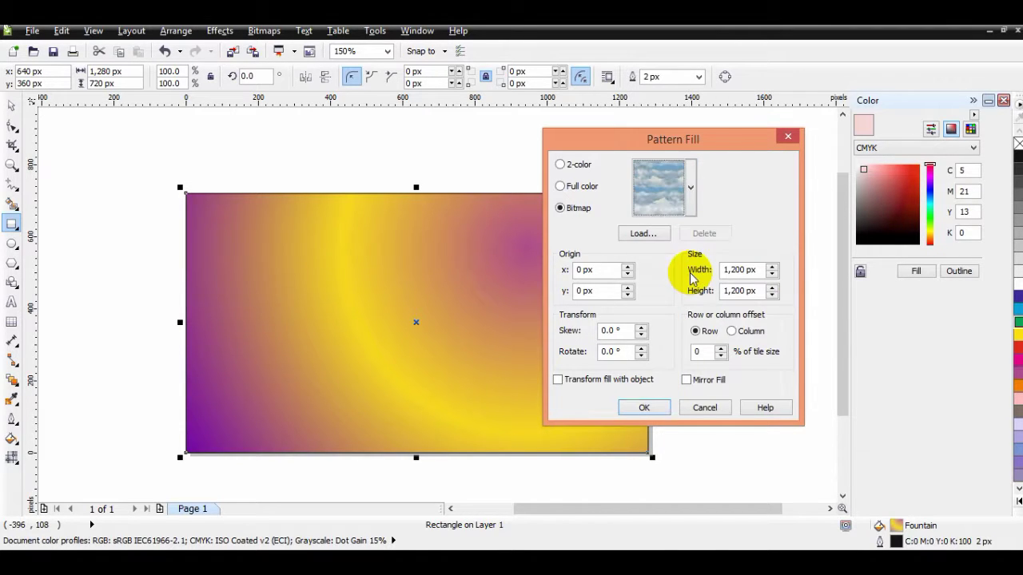
pyautogui.click(652, 408)
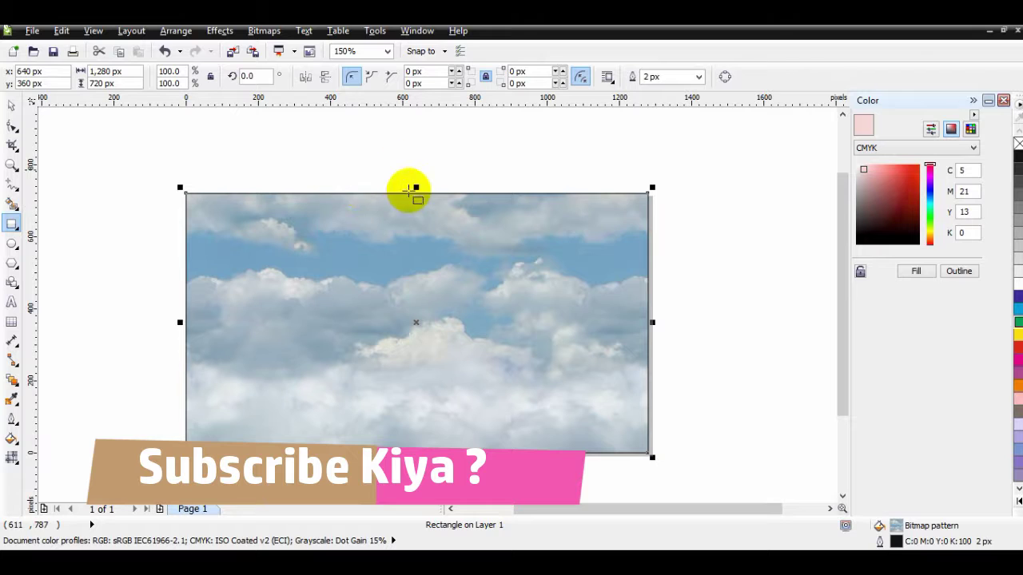
pyautogui.scroll(1, 319, 350)
pyautogui.scroll(-2, 459, 280)
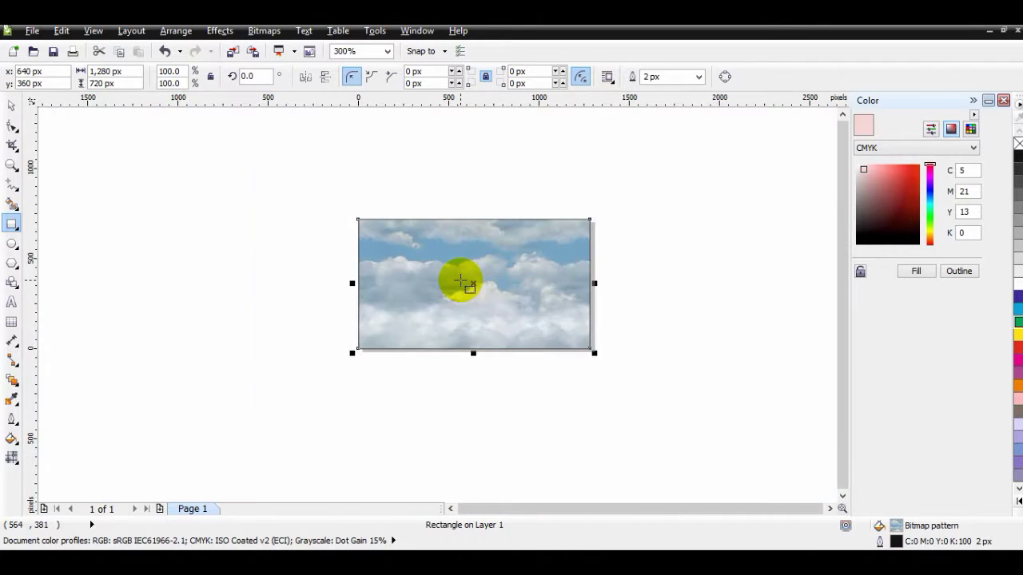
pyautogui.scroll(1, 459, 280)
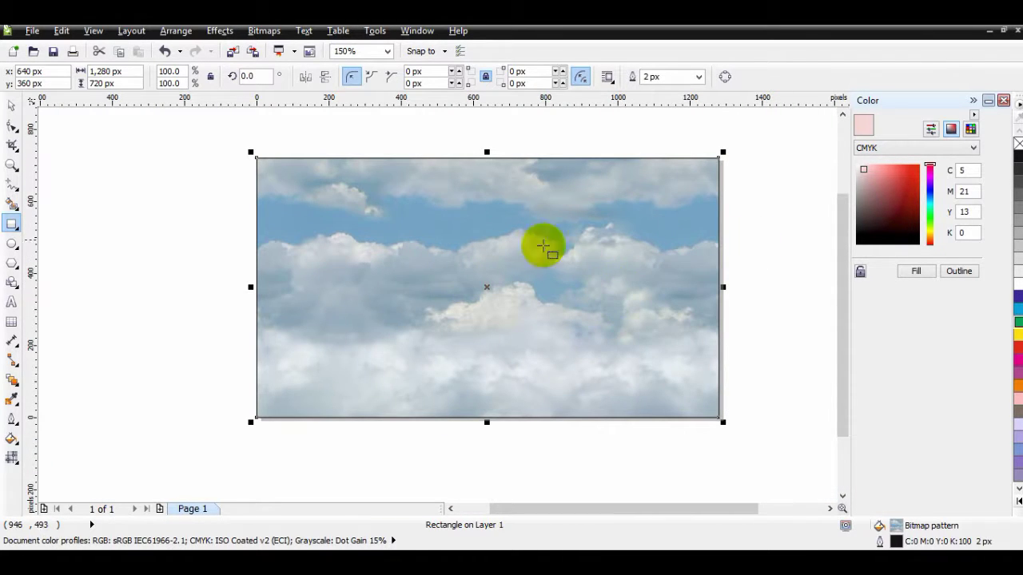
# Step: Preview Samples 6 textures, then apply the green-and-black Cell texture from Samples 8
pyautogui.click(12, 439)
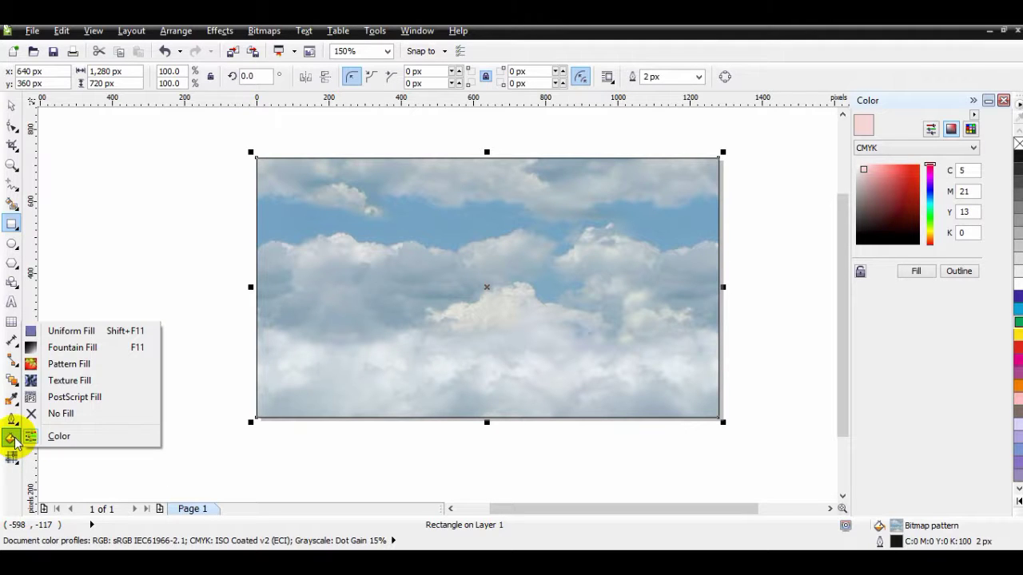
pyautogui.click(70, 381)
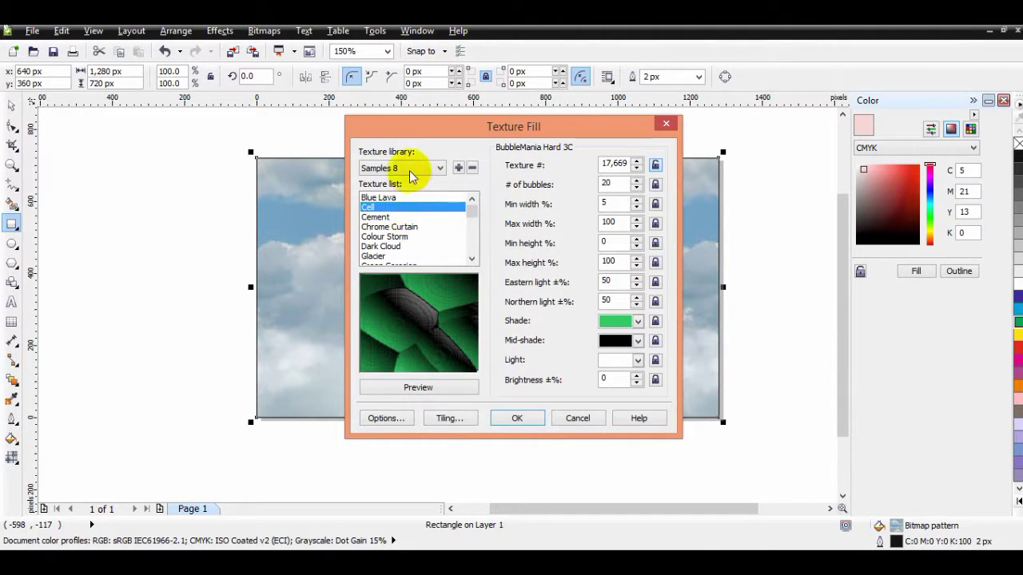
pyautogui.click(408, 169)
pyautogui.click(405, 186)
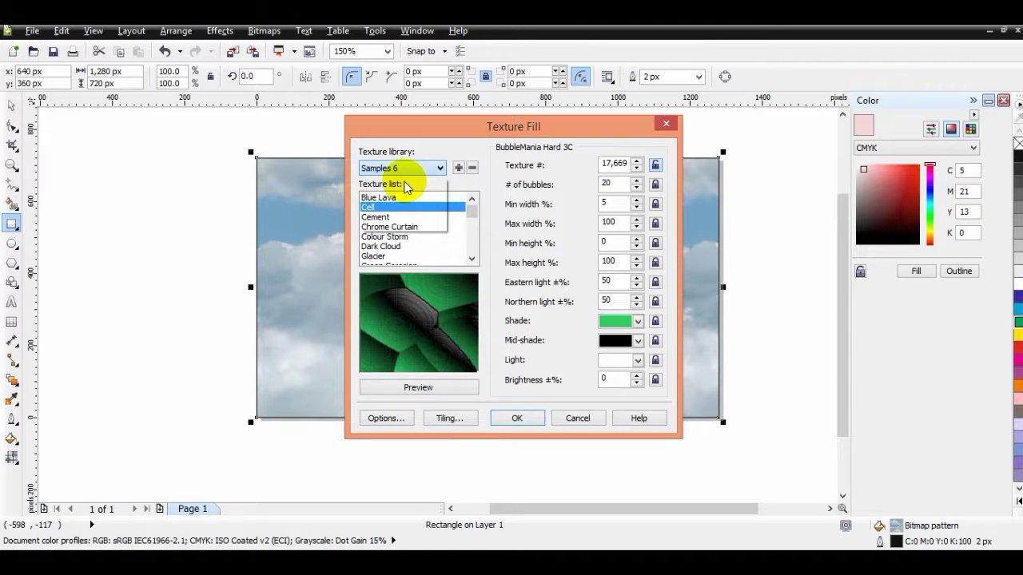
pyautogui.click(404, 227)
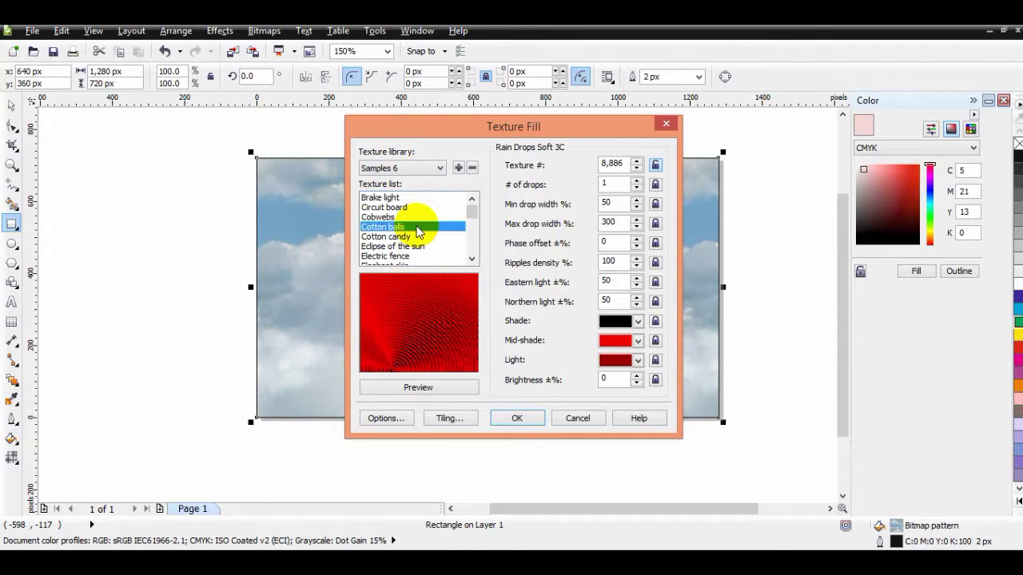
pyautogui.click(410, 247)
pyautogui.click(410, 236)
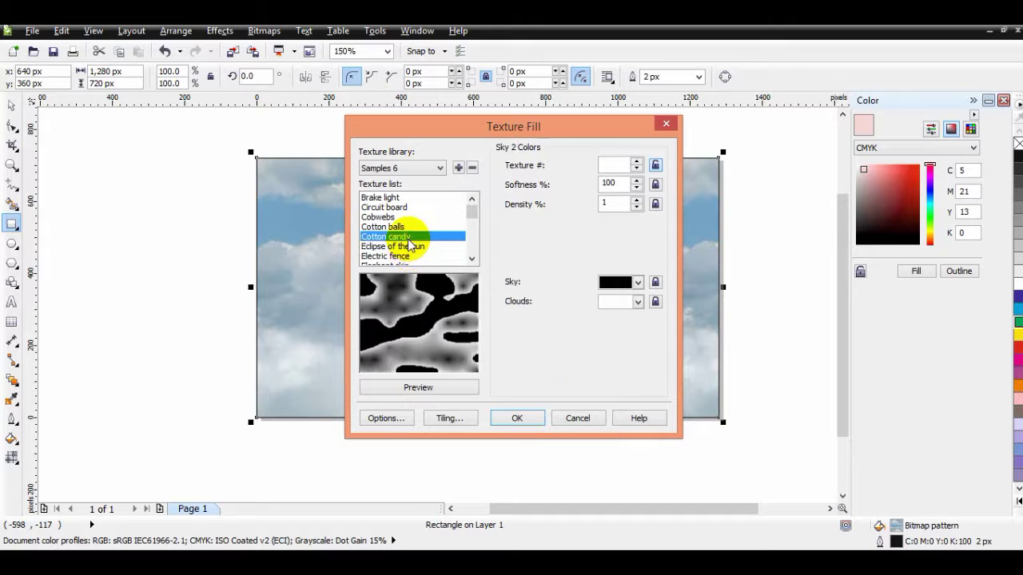
pyautogui.click(409, 227)
pyautogui.click(410, 217)
pyautogui.click(410, 207)
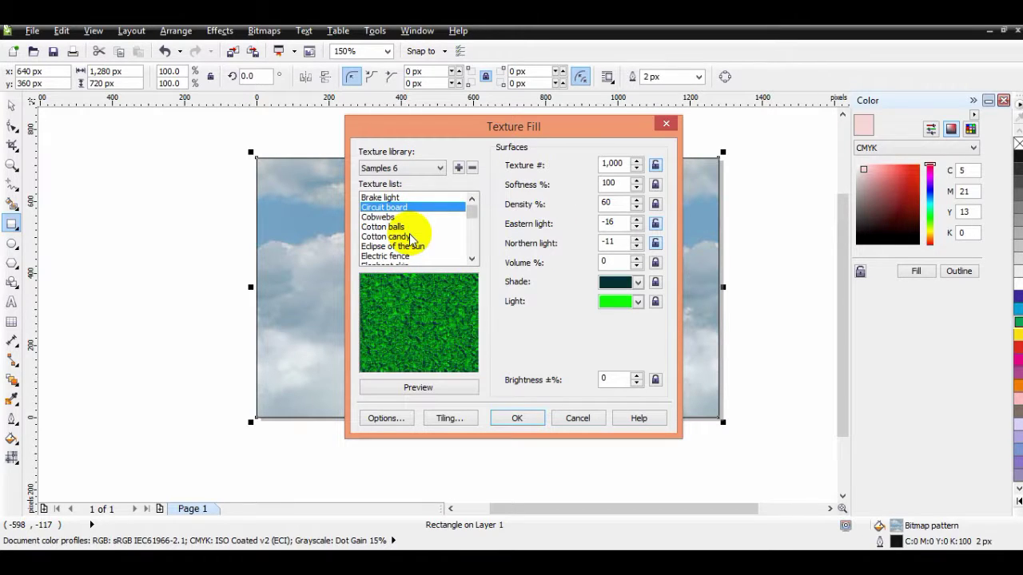
pyautogui.click(391, 208)
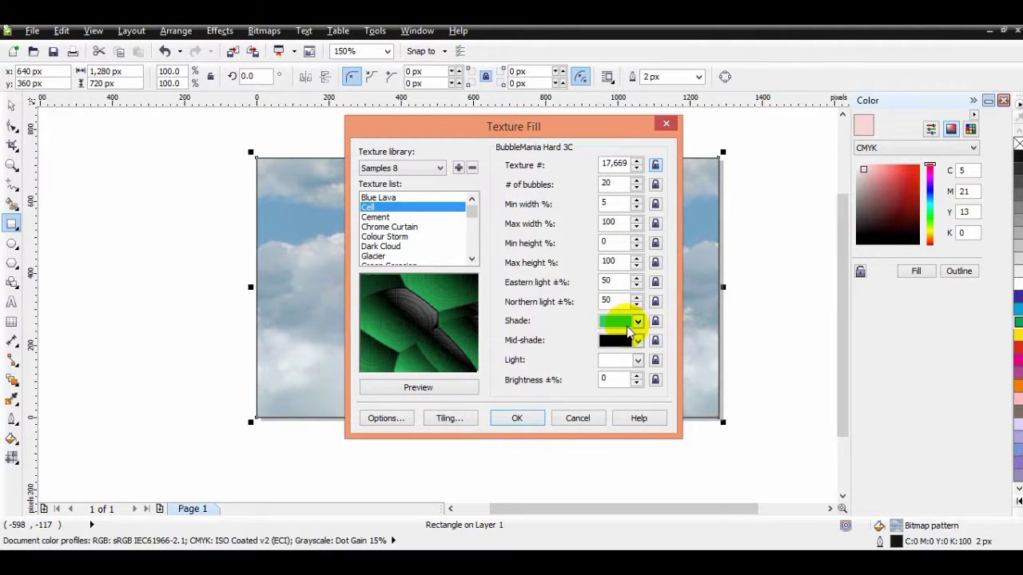
pyautogui.click(518, 418)
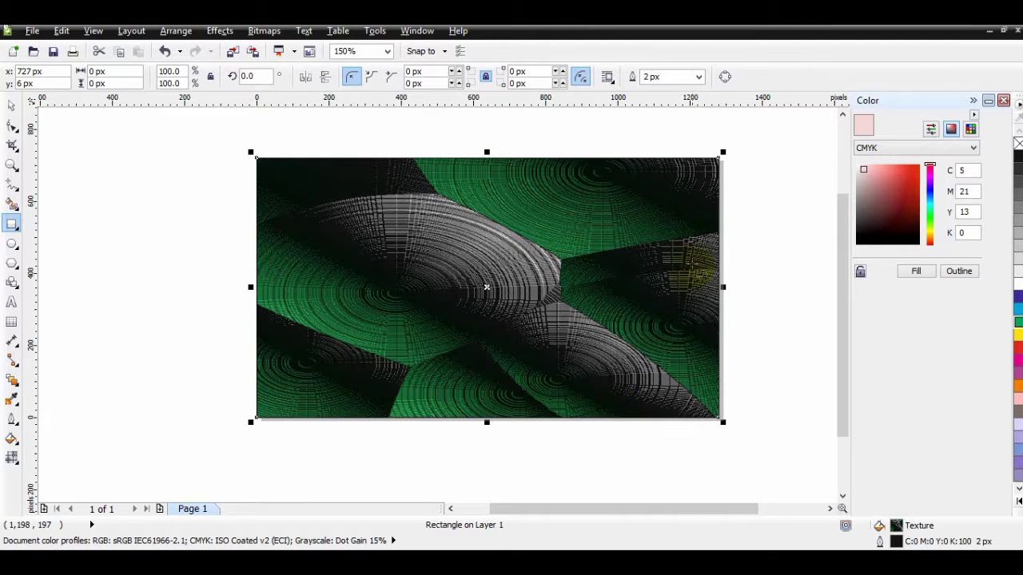
# Step: Open PostScript Fill with Preview fill on and step through the textures
pyautogui.click(12, 438)
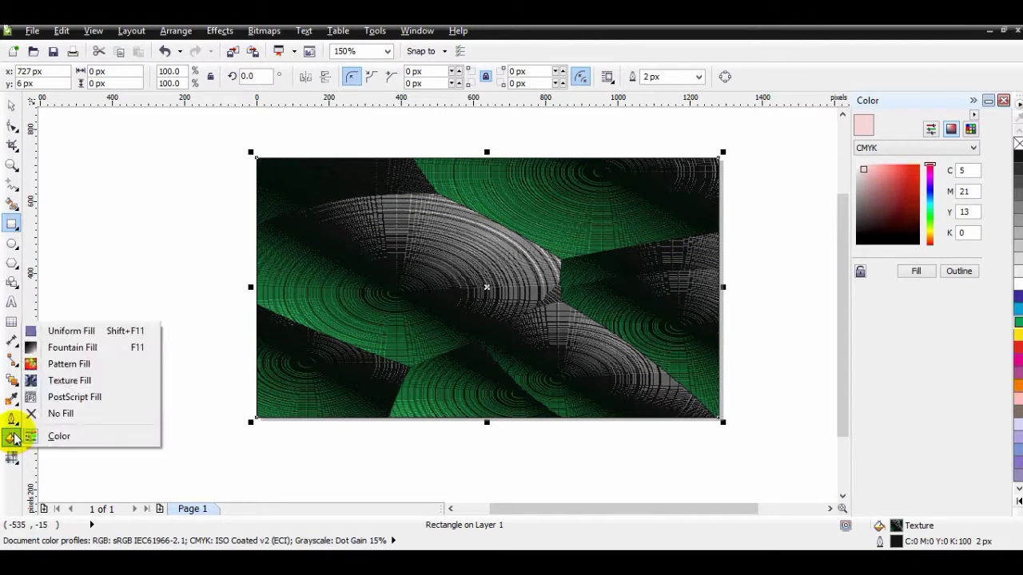
pyautogui.click(93, 397)
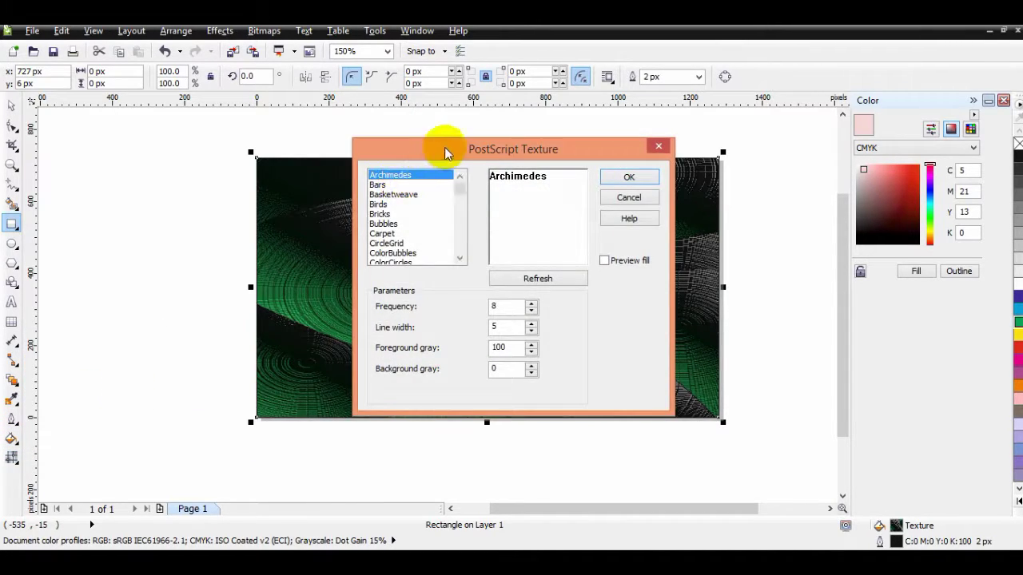
pyautogui.moveTo(459, 142); pyautogui.dragTo(515, 139)
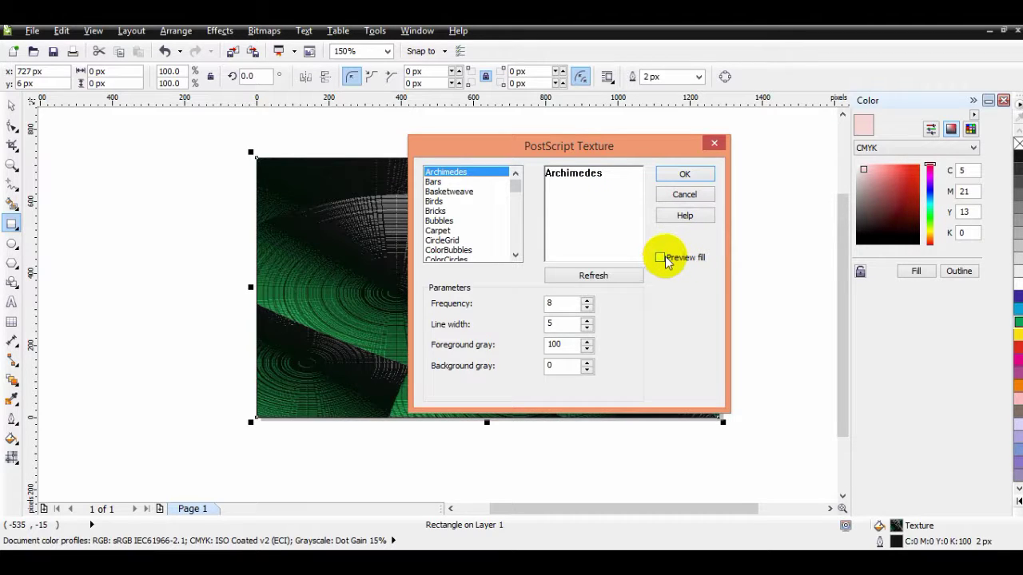
pyautogui.click(662, 256)
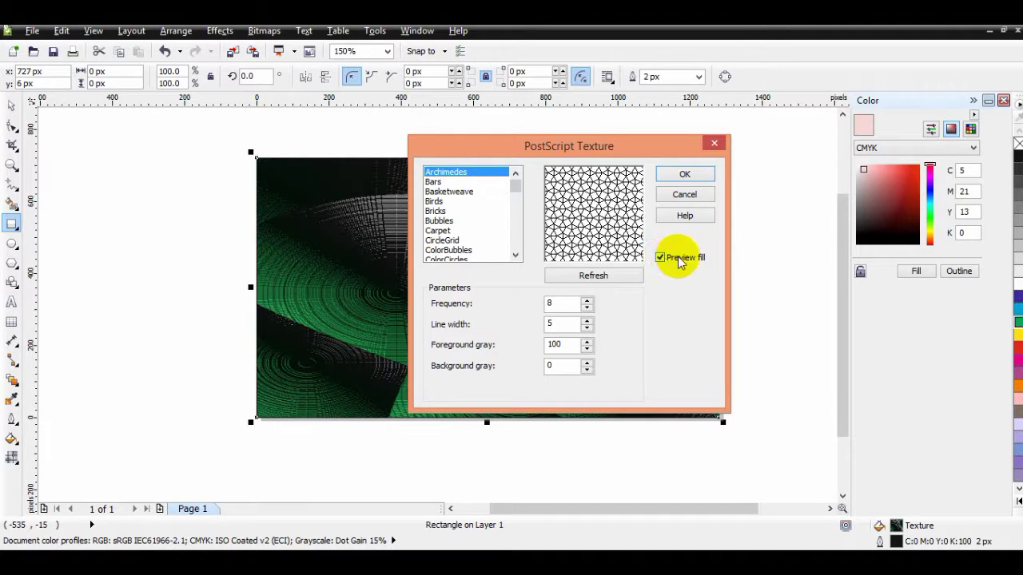
pyautogui.click(440, 192)
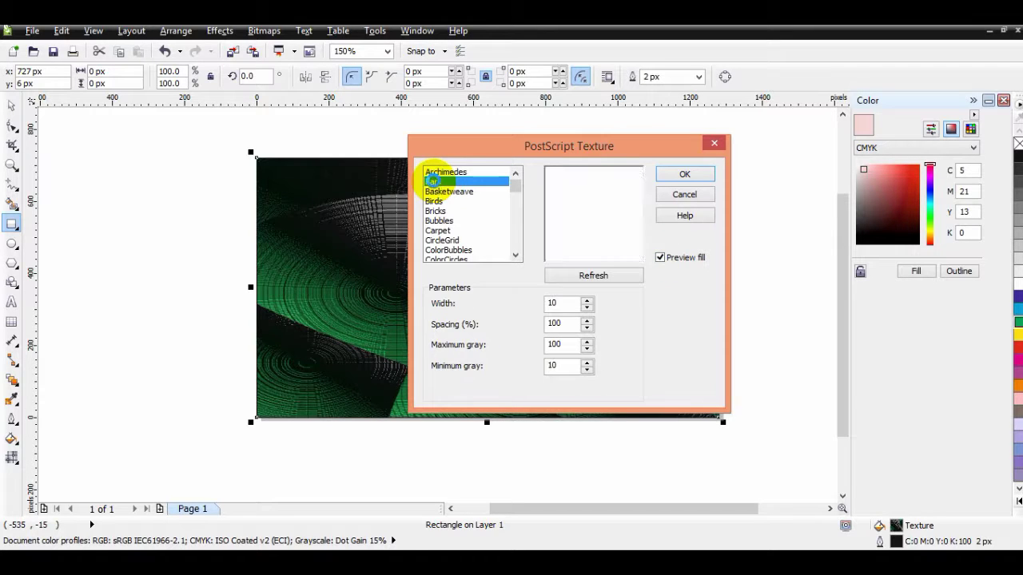
pyautogui.click(435, 202)
pyautogui.click(436, 211)
pyautogui.click(437, 230)
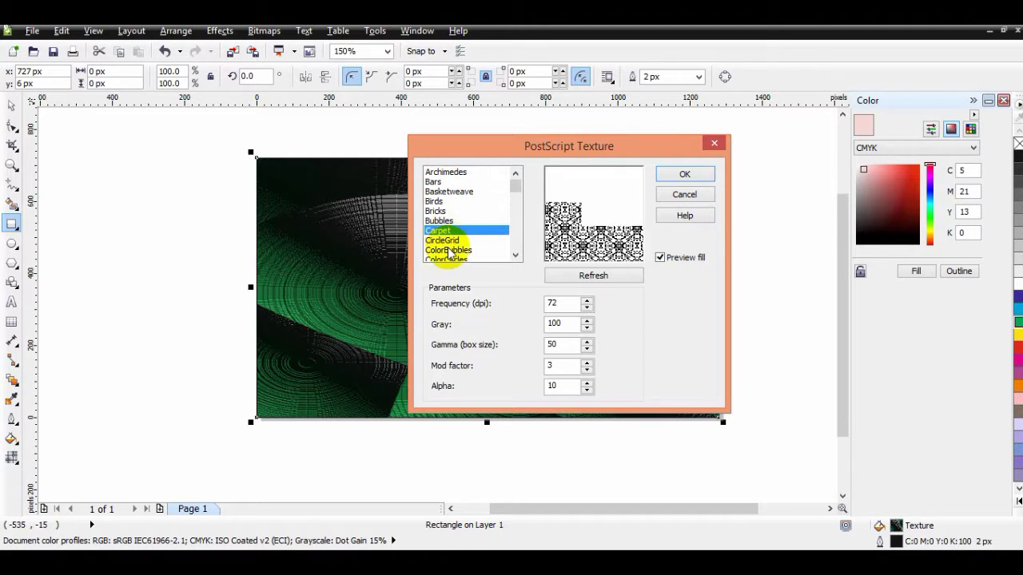
pyautogui.click(449, 250)
# Step: Preview bubbles, Honeycomb and Hexagons, then apply the grey Landscape texture
pyautogui.click(445, 257)
pyautogui.click(438, 211)
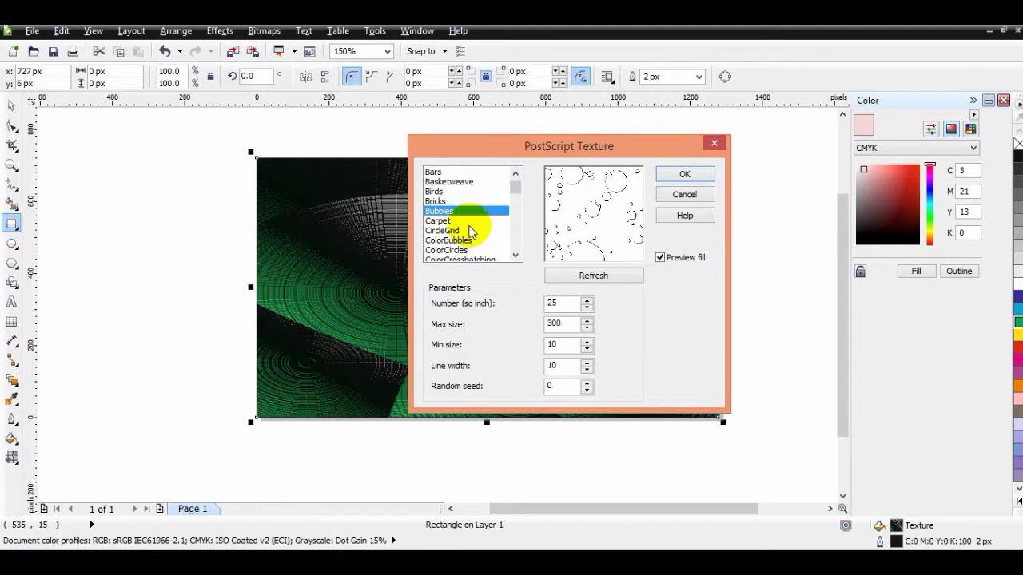
pyautogui.click(468, 238)
pyautogui.moveTo(514, 187); pyautogui.dragTo(516, 215)
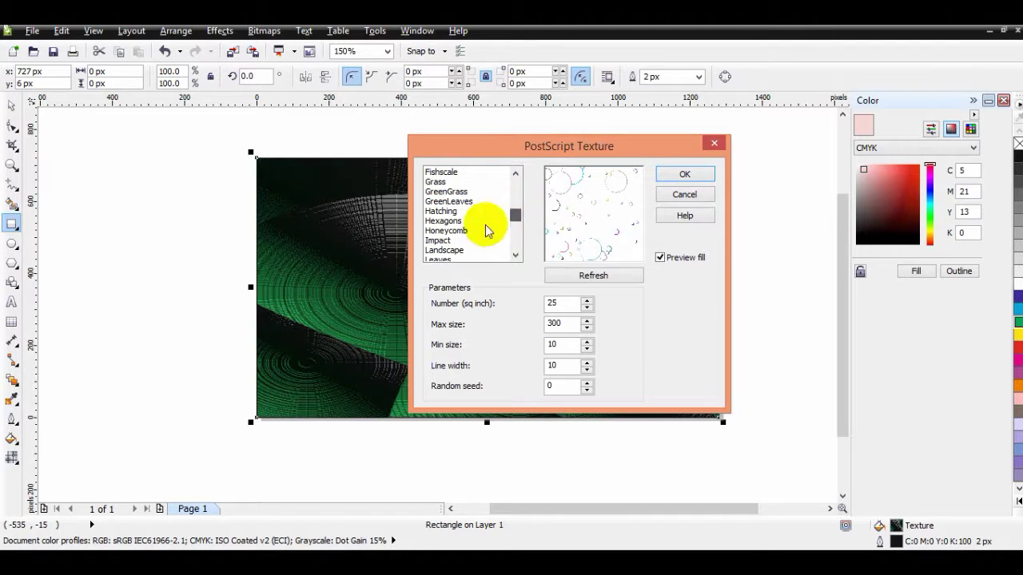
pyautogui.click(479, 230)
pyautogui.click(471, 250)
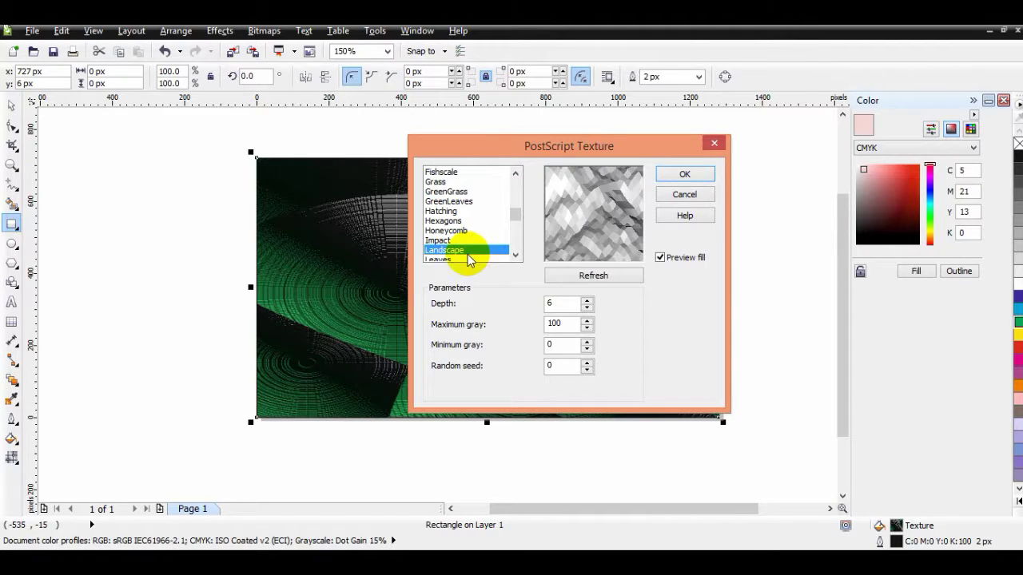
pyautogui.click(446, 258)
pyautogui.click(454, 211)
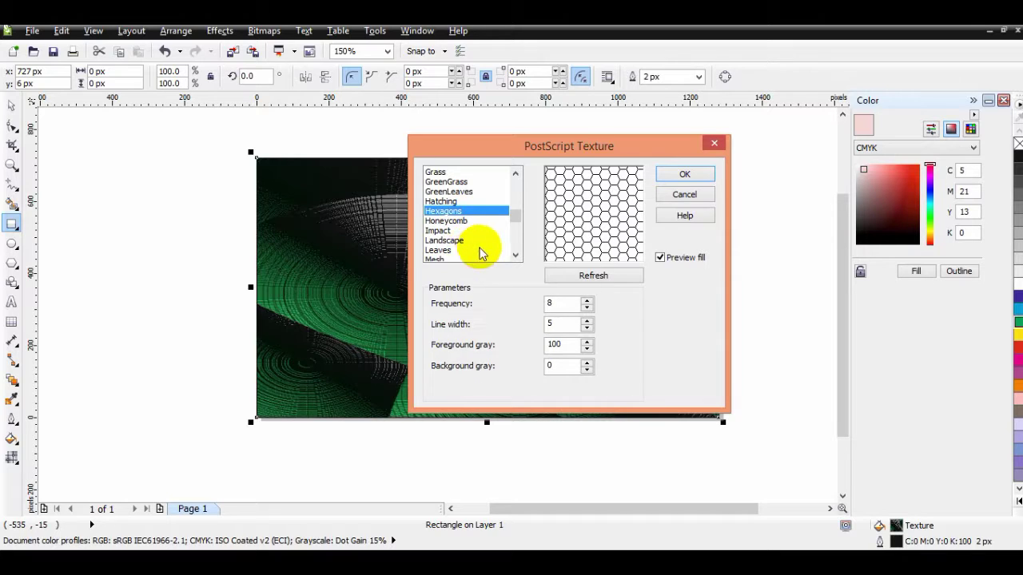
pyautogui.click(460, 239)
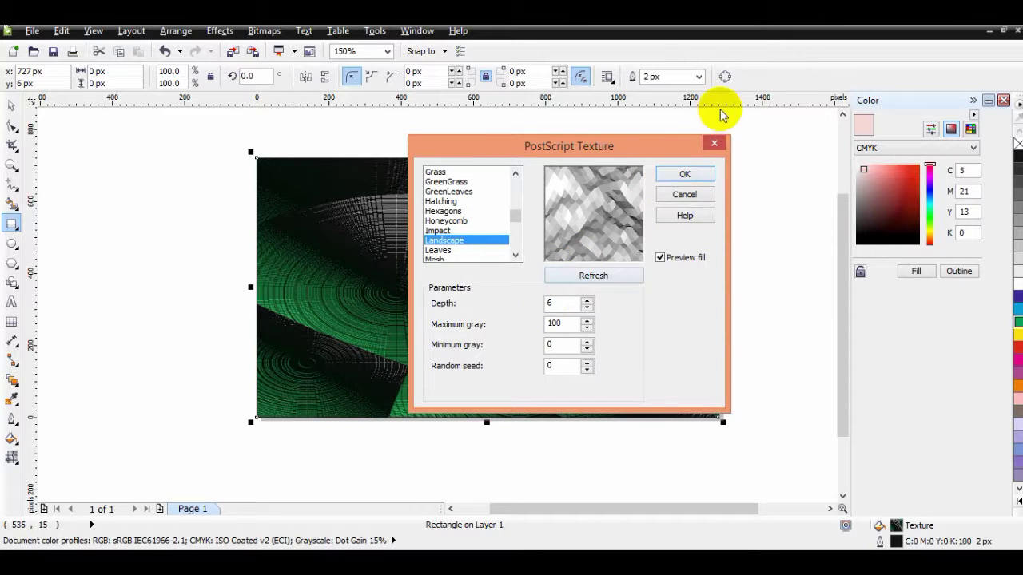
pyautogui.click(687, 175)
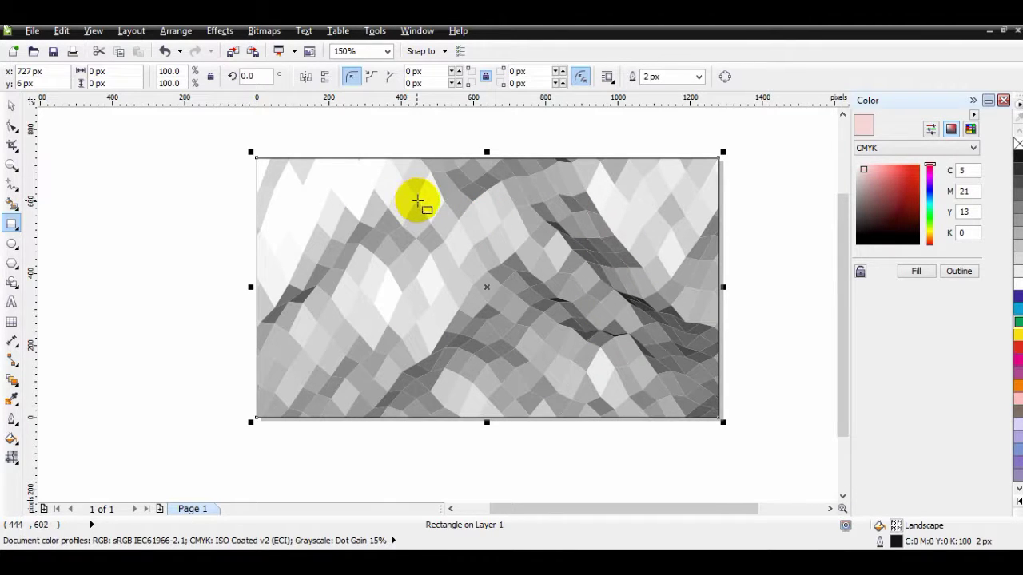
# Step: Remove the Landscape texture by setting the rectangle to No Fill
pyautogui.click(11, 439)
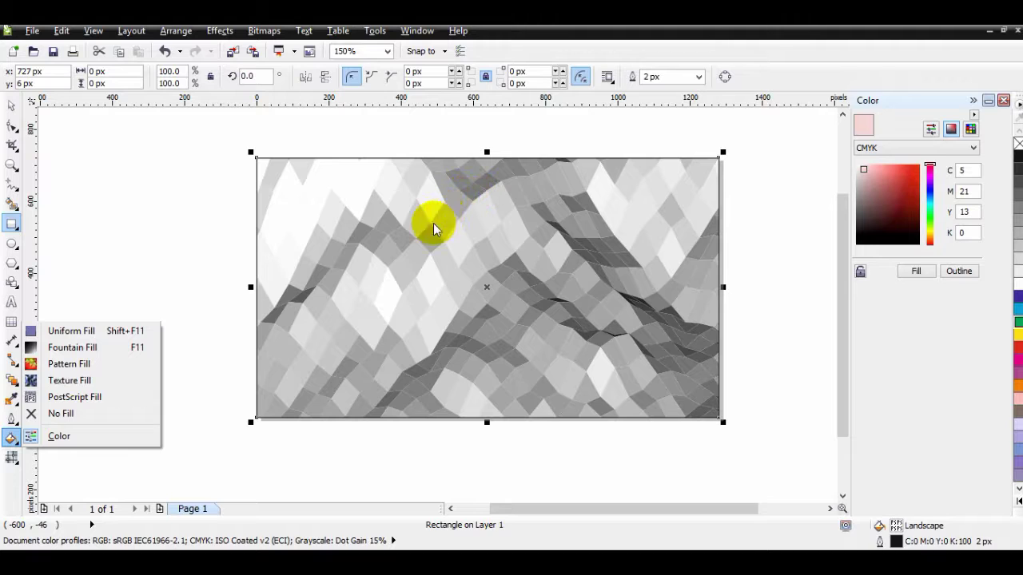
pyautogui.click(58, 415)
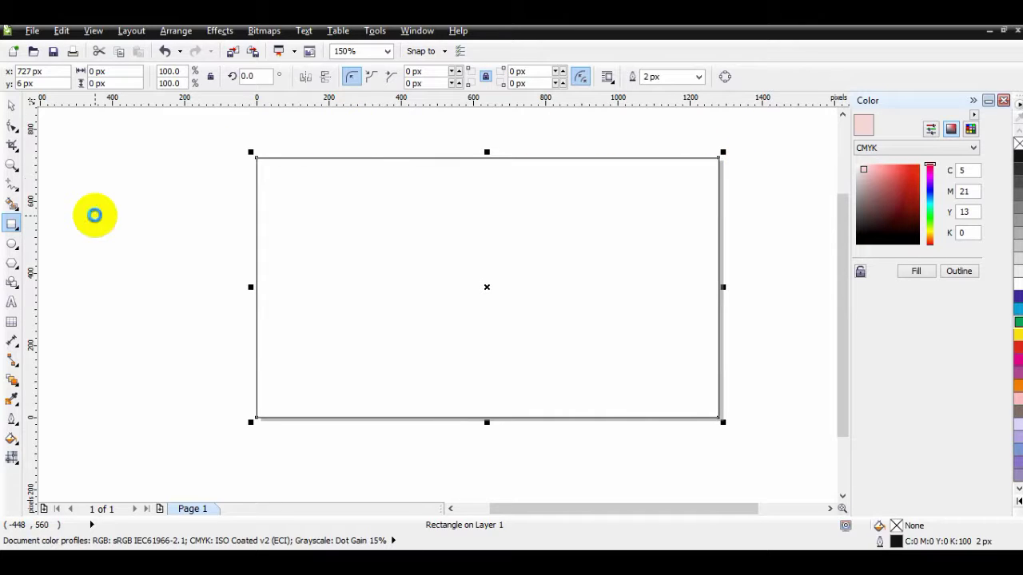
pyautogui.click(12, 436)
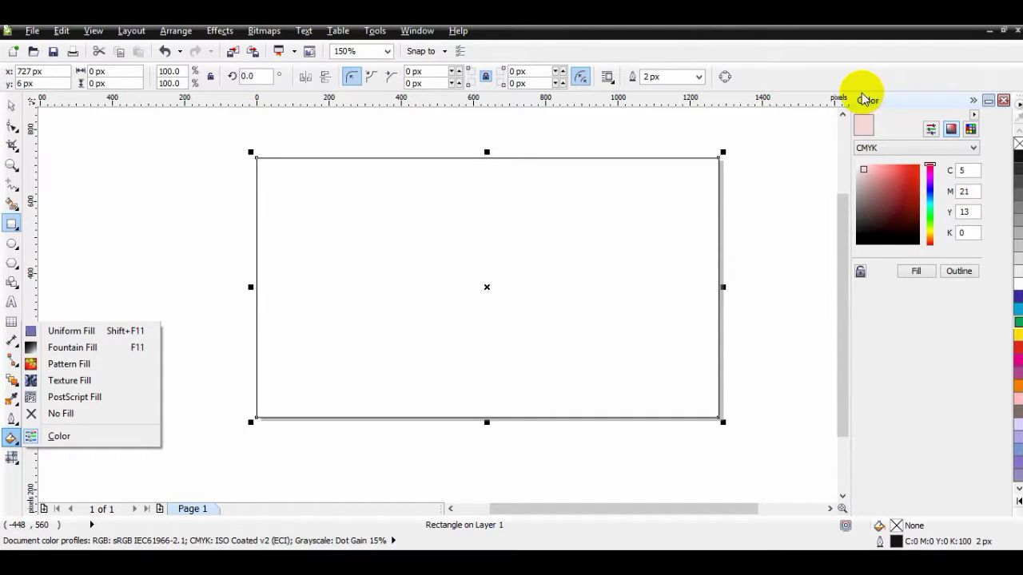
# Step: Fill the rectangle red in the Color docker and give it a dark red outline (C13 M100 Y84 K60)
pyautogui.click(968, 296)
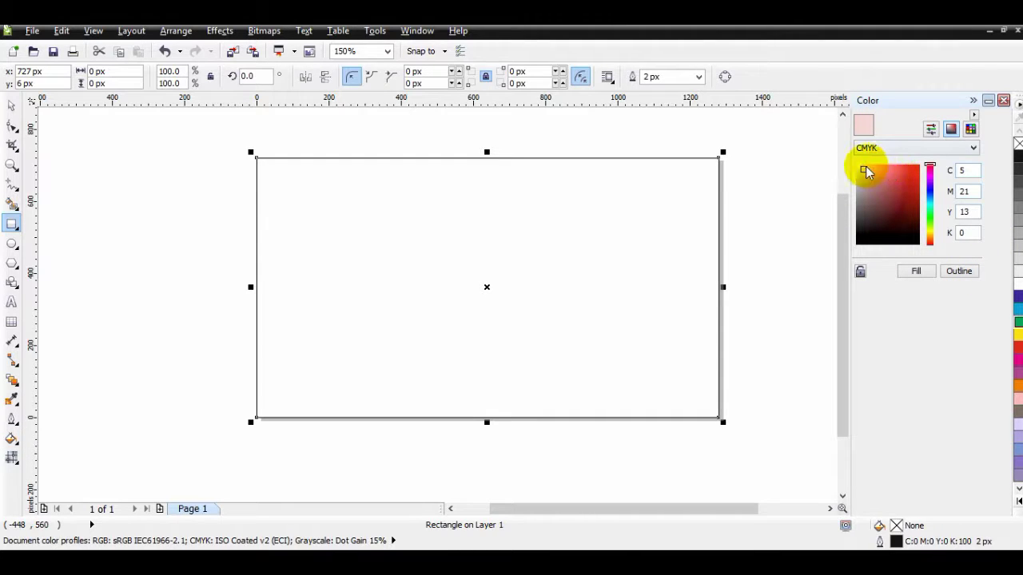
pyautogui.click(895, 179)
pyautogui.click(896, 174)
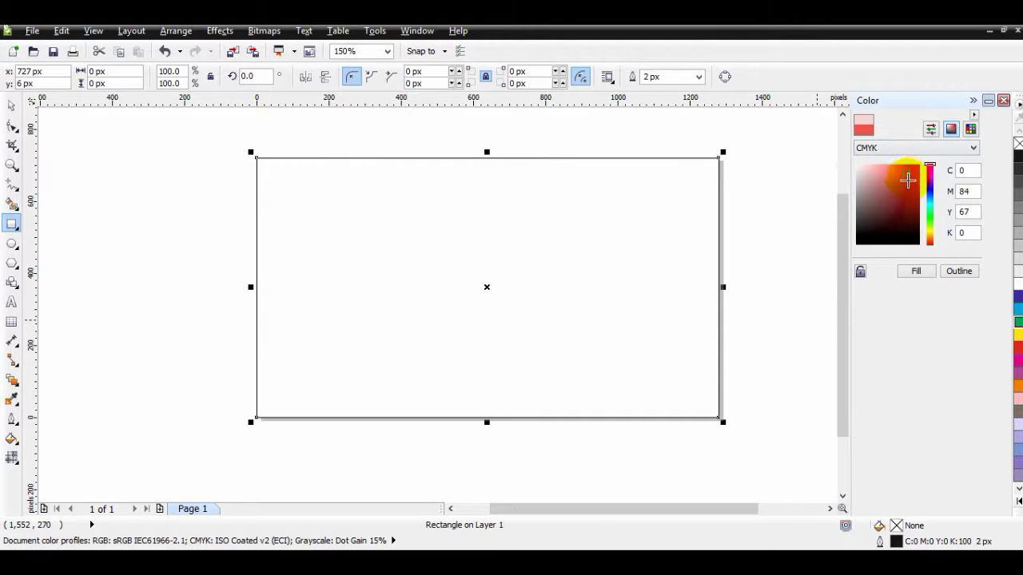
pyautogui.click(919, 271)
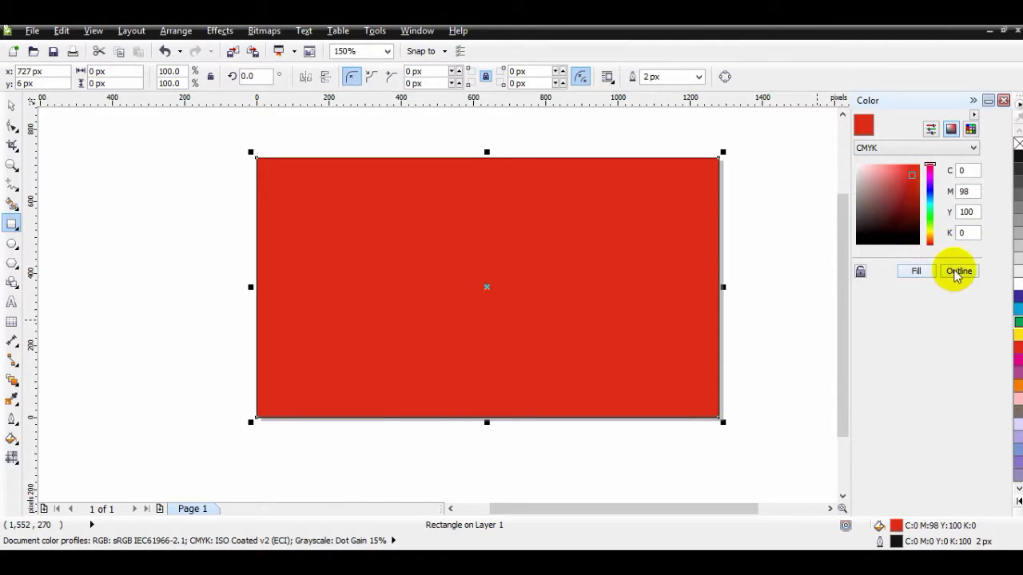
pyautogui.click(956, 273)
pyautogui.click(948, 270)
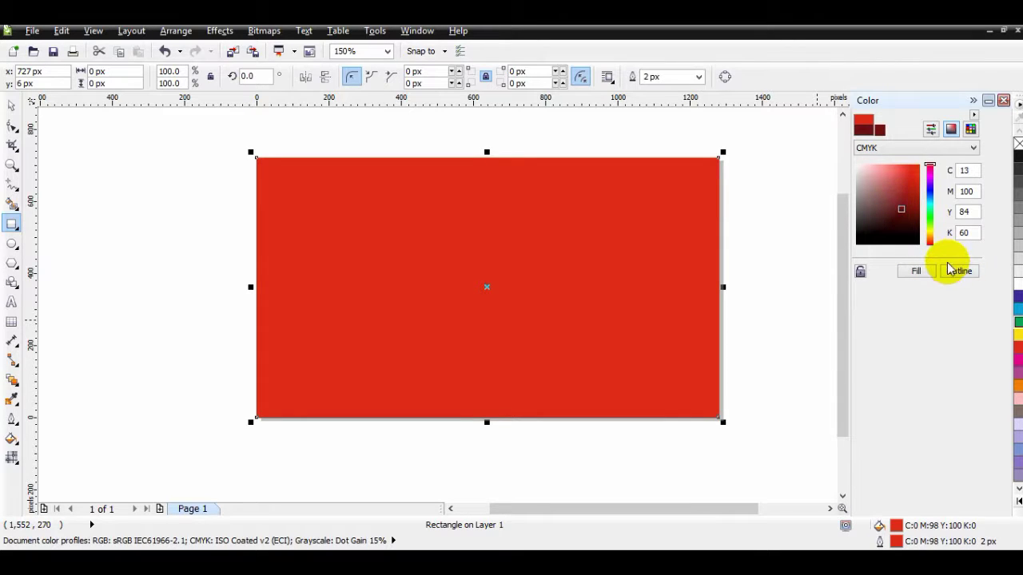
pyautogui.click(956, 198)
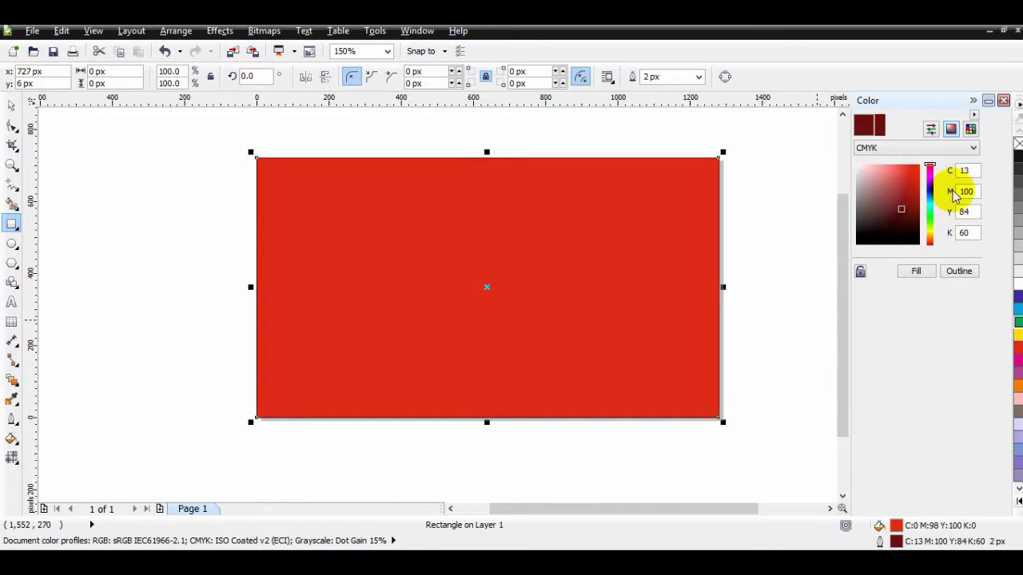
# Step: Refill the rectangle with pink PANTONE 514 C from the PANTONE solid coated palette
pyautogui.click(926, 150)
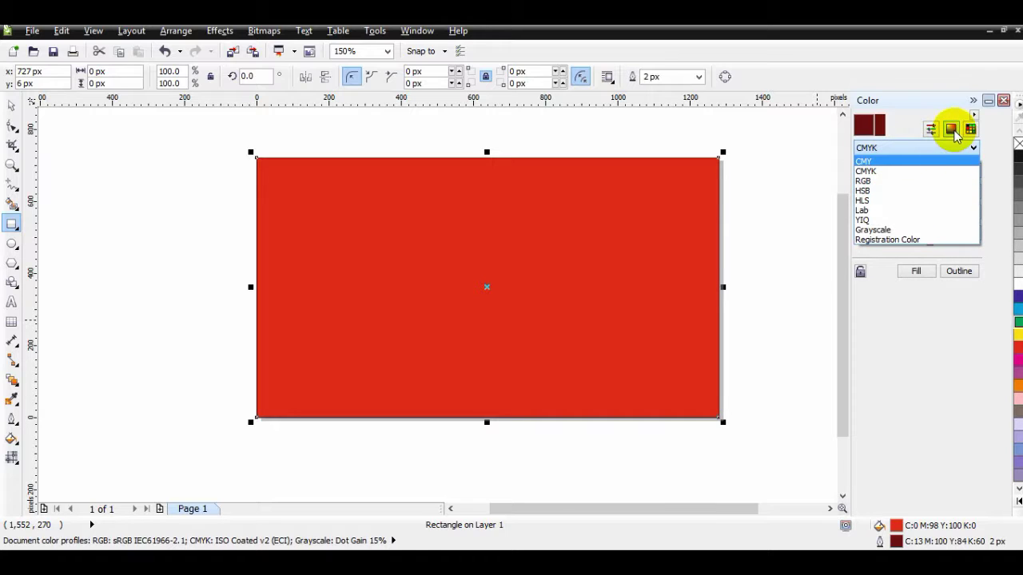
pyautogui.click(951, 128)
pyautogui.click(969, 128)
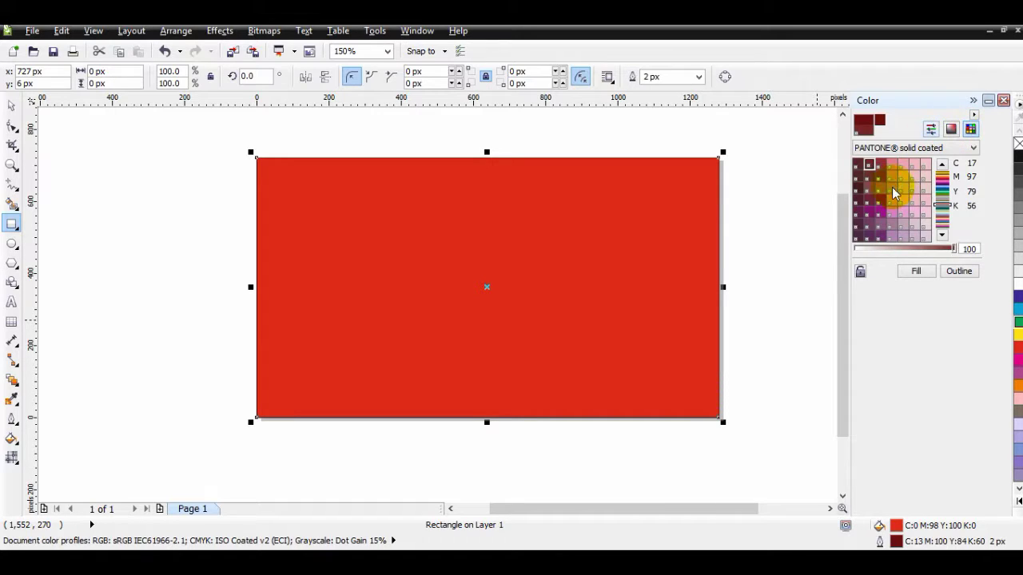
pyautogui.click(892, 200)
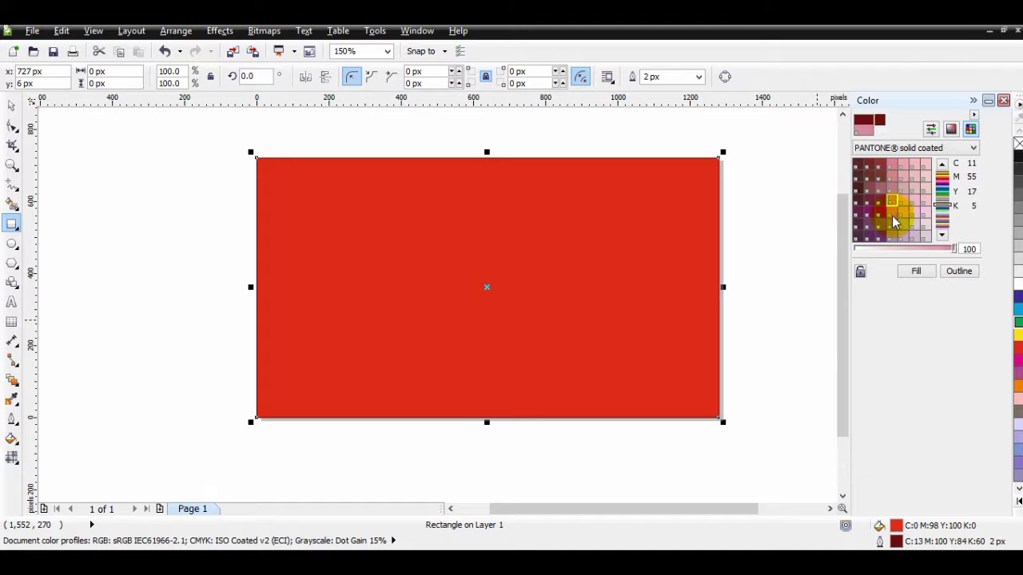
pyautogui.click(916, 270)
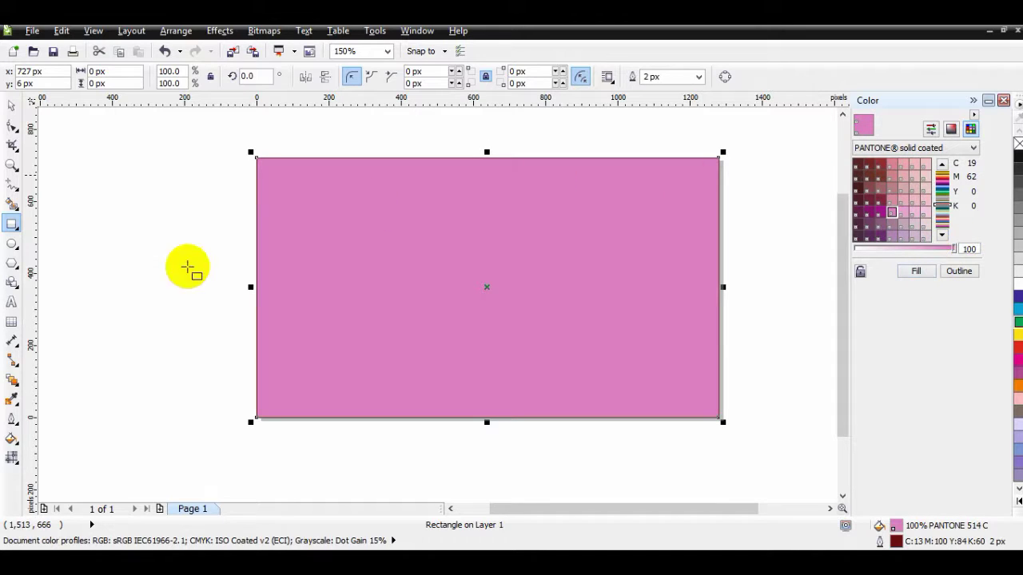
pyautogui.click(11, 438)
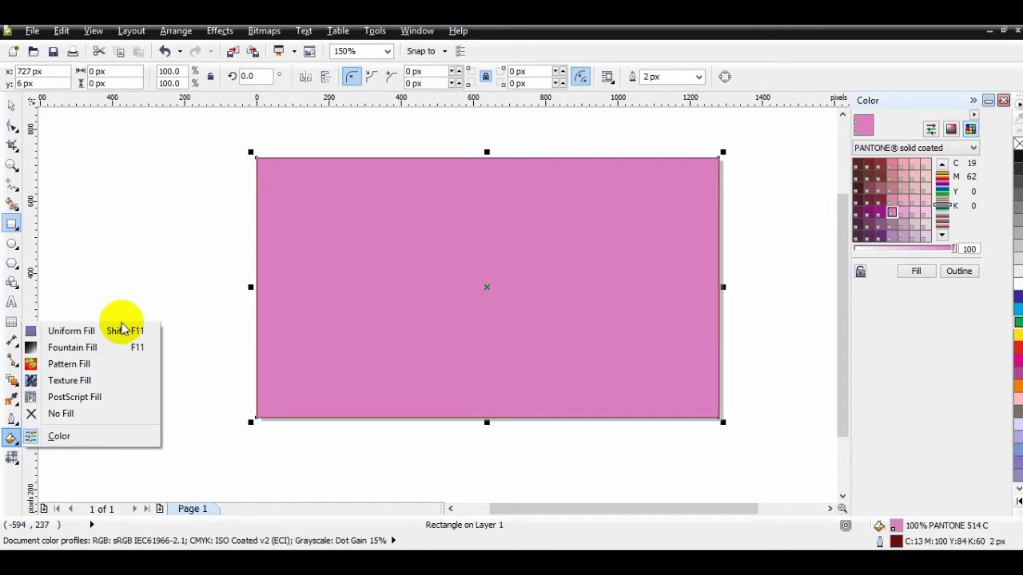